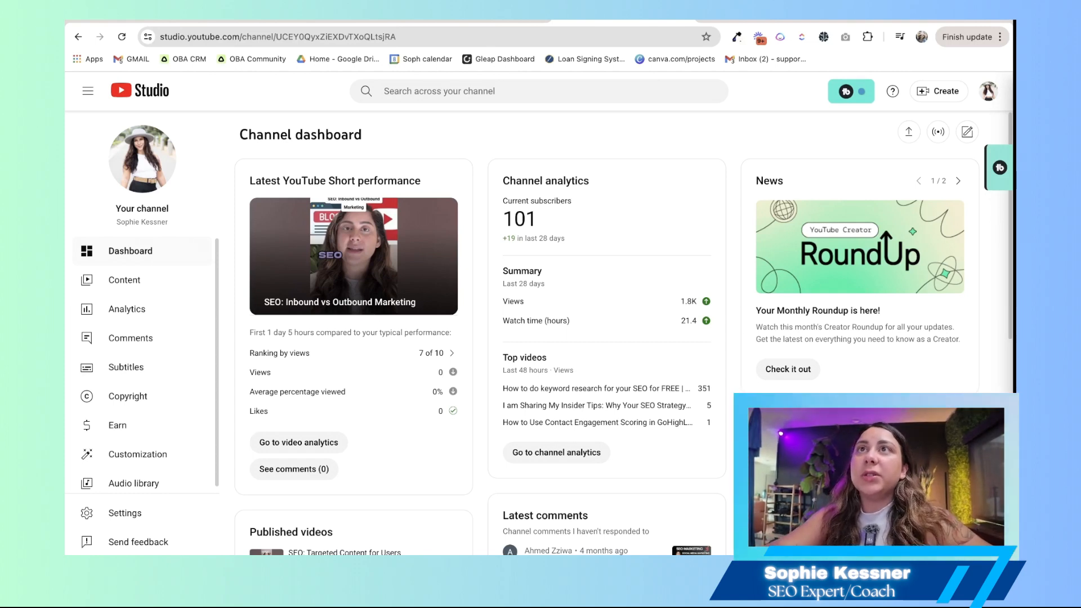
{"action": "left_click", "coordinate": [851, 91]}
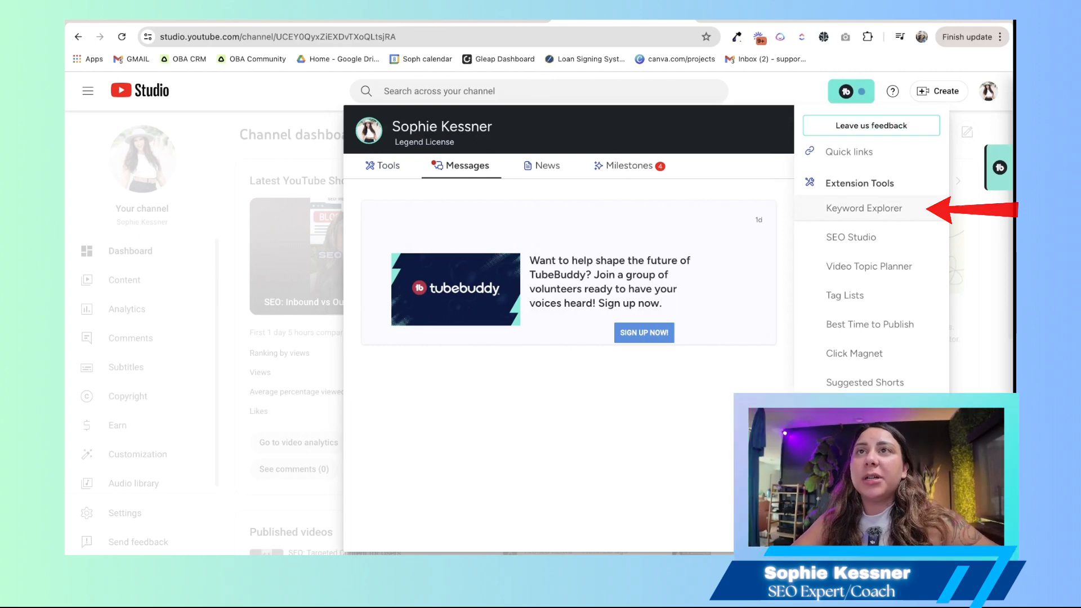
{"action": "left_click", "coordinate": [852, 238]}
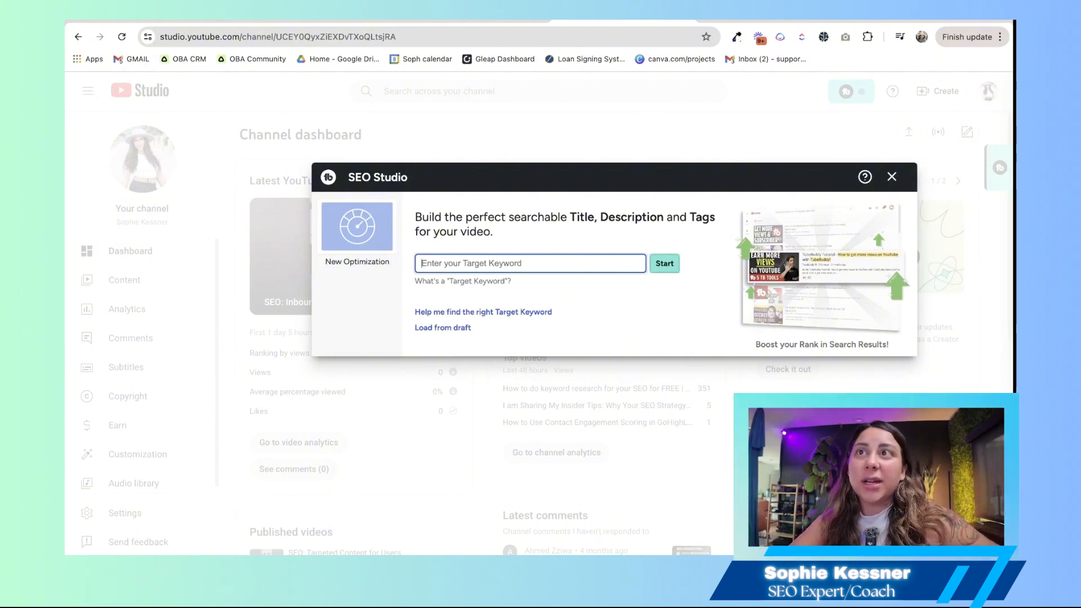
{"action": "key", "text": "Escape"}
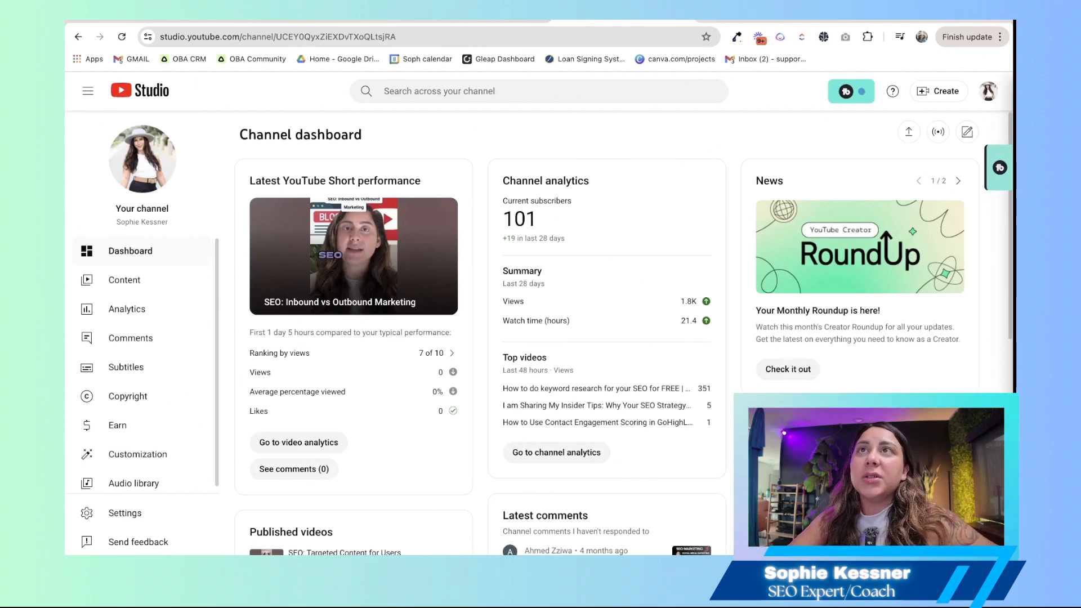
- Explore the keyword "how to optimize youtube video titles for seo" in TubeBuddy's Keyword Explorer
{"action": "left_click", "coordinate": [851, 91]}
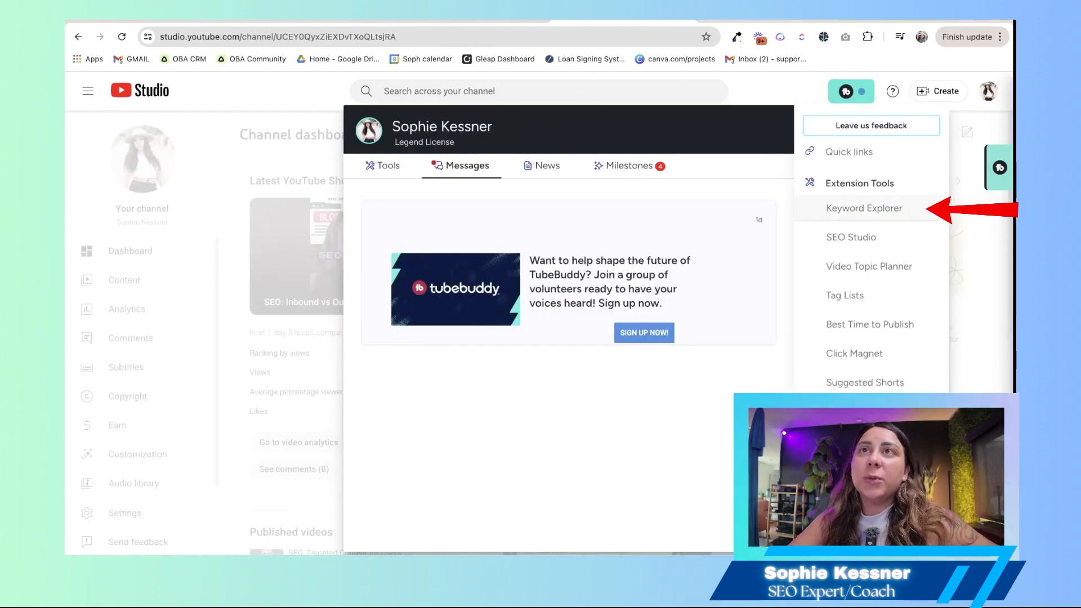
{"action": "left_click", "coordinate": [864, 208]}
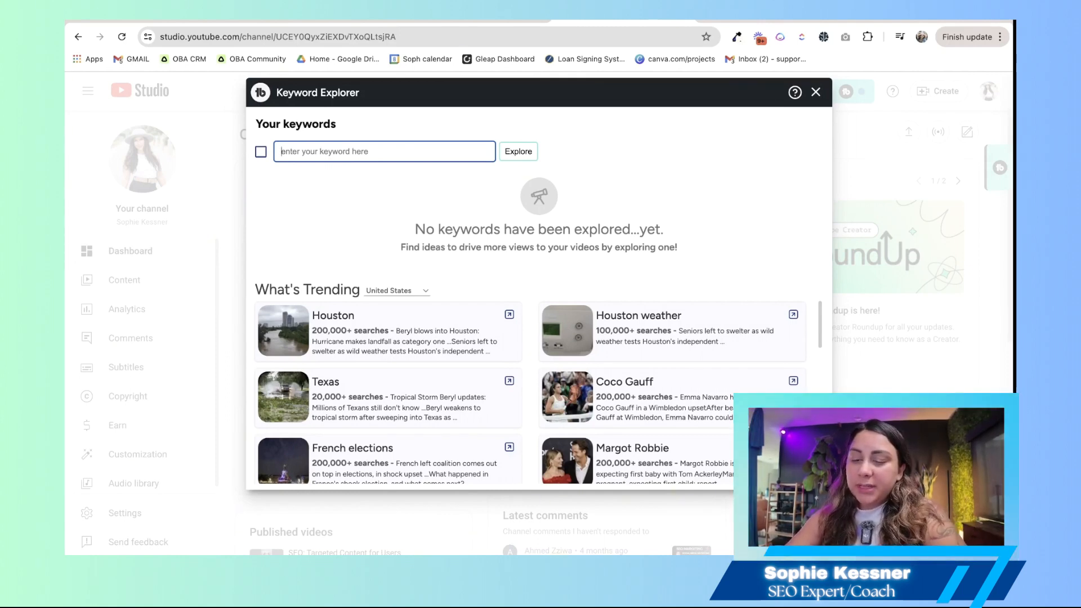
{"action": "type", "text": "how to optim"}
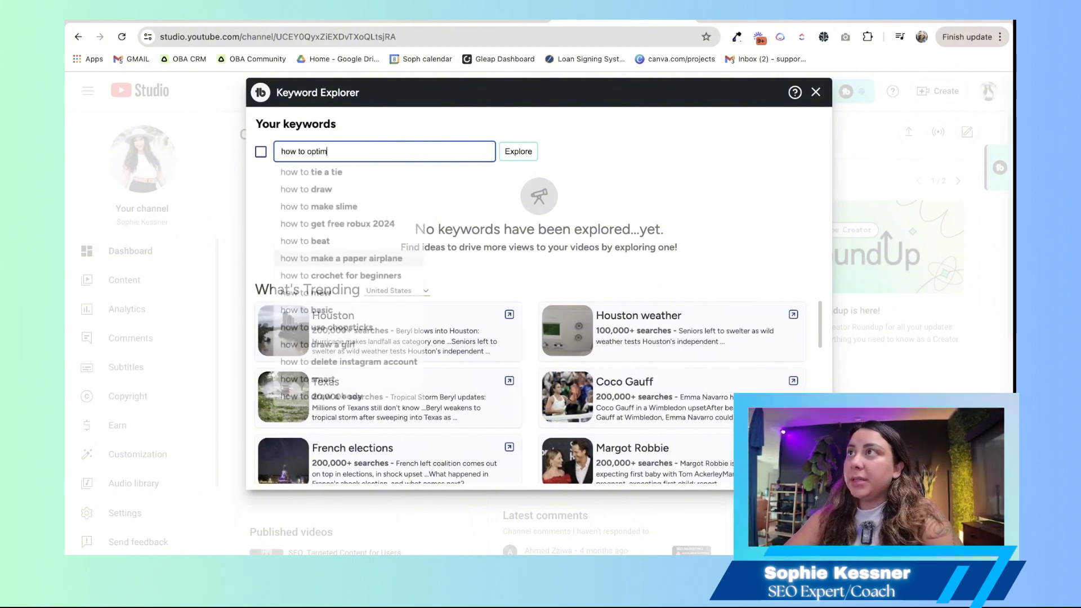
{"action": "type", "text": "ize youtube video "}
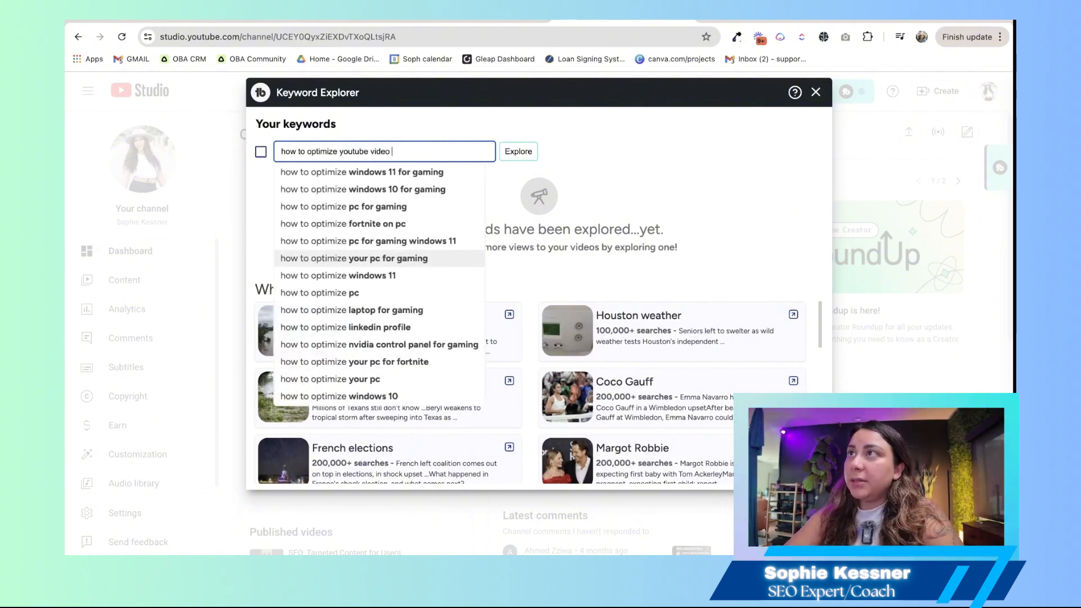
{"action": "type", "text": "titles for seo"}
{"action": "key", "text": "Return"}
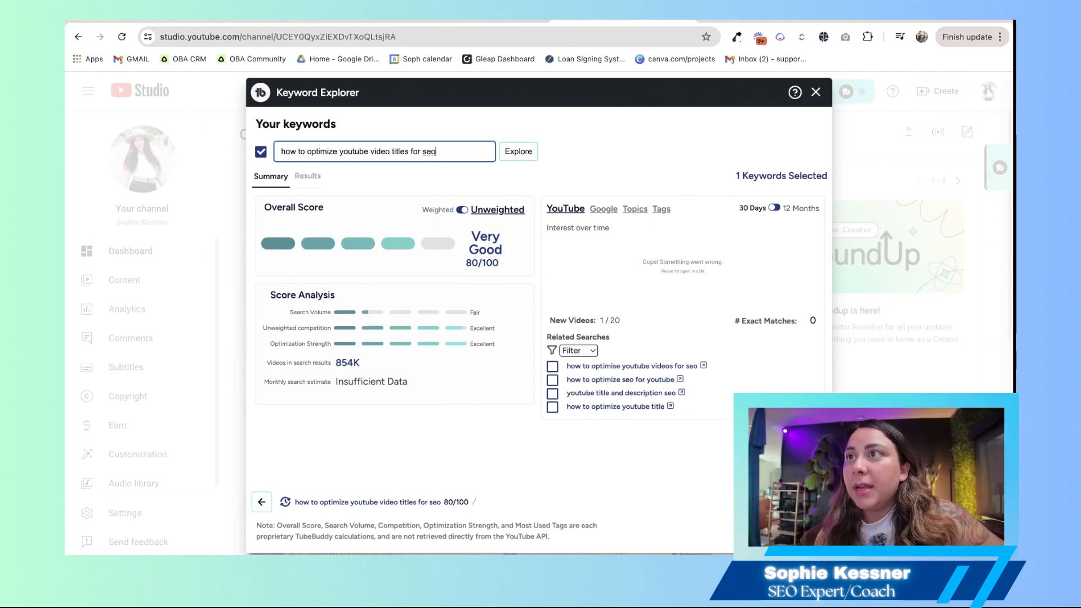
- Explore the related search "how to optimise youtube videos for seo", open it in SEO Studio and review the tips for improving the score
{"action": "left_click", "coordinate": [632, 367]}
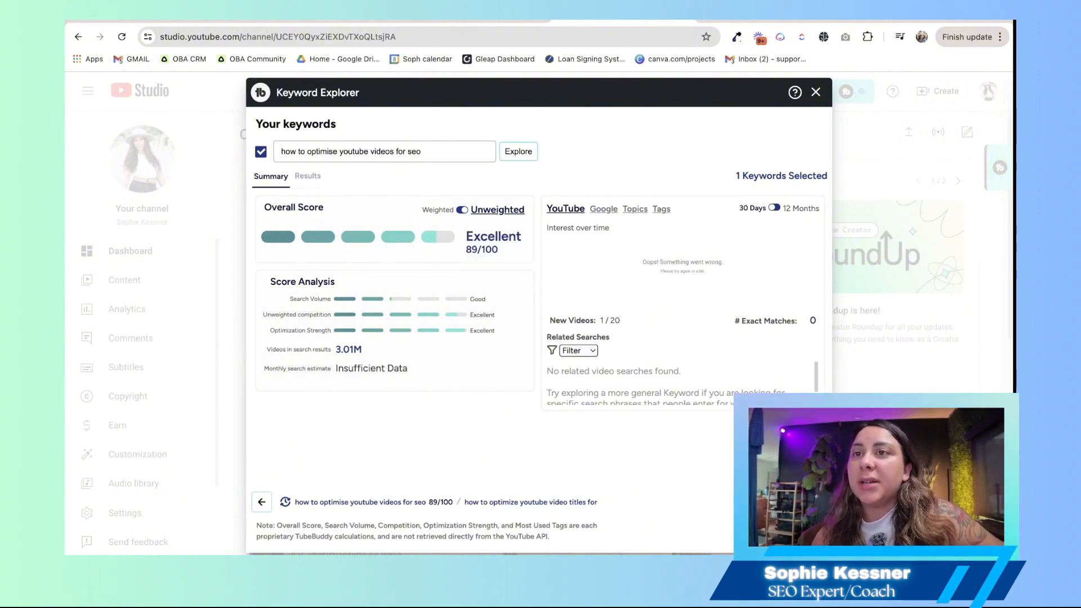
{"action": "mouse_move", "coordinate": [790, 501]}
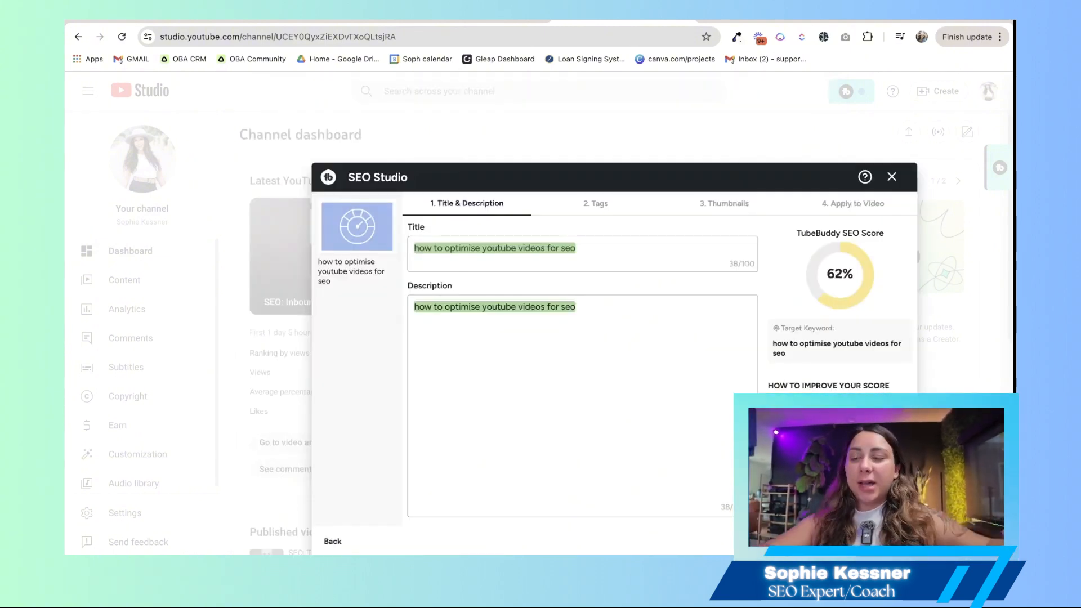
{"action": "left_click_drag", "start_coordinate": [825, 179], "coordinate": [677, 101]}
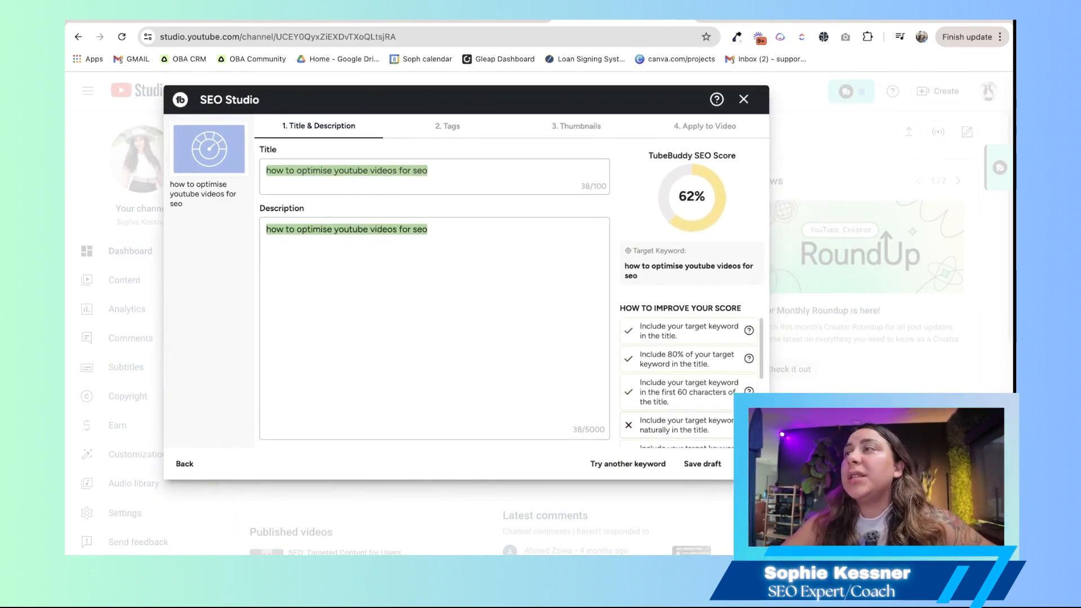
{"action": "scroll", "coordinate": [689, 372], "scroll_direction": "down", "scroll_amount": 4}
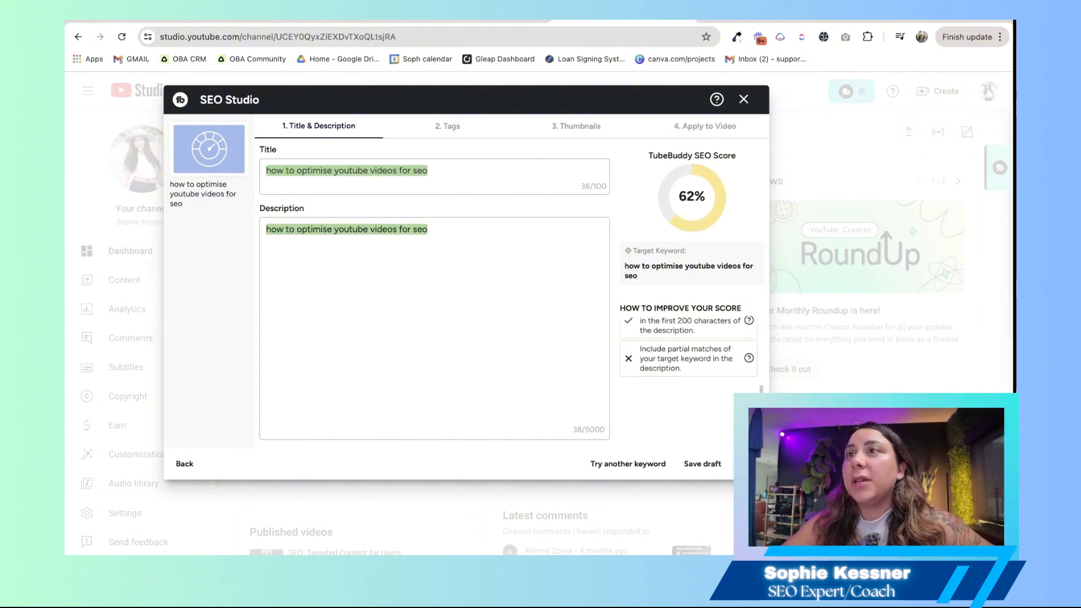
{"action": "scroll", "coordinate": [690, 372], "scroll_direction": "up", "scroll_amount": 4}
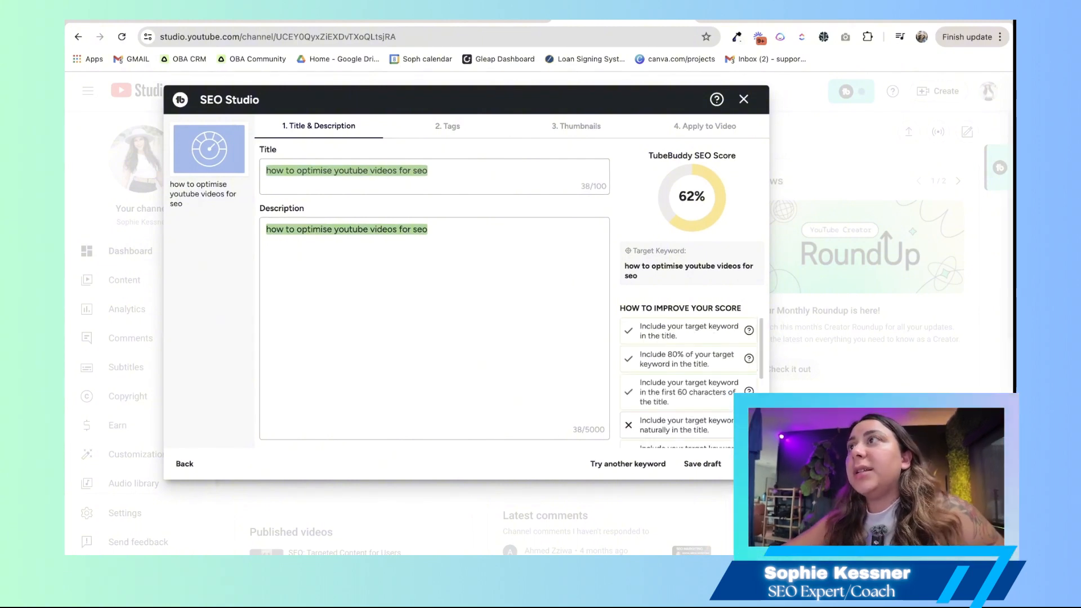
- Replace the title with "How To Optimize youTube Videos For SEO" and leave the optimization, saving its changes
{"action": "key", "text": "super+a"}
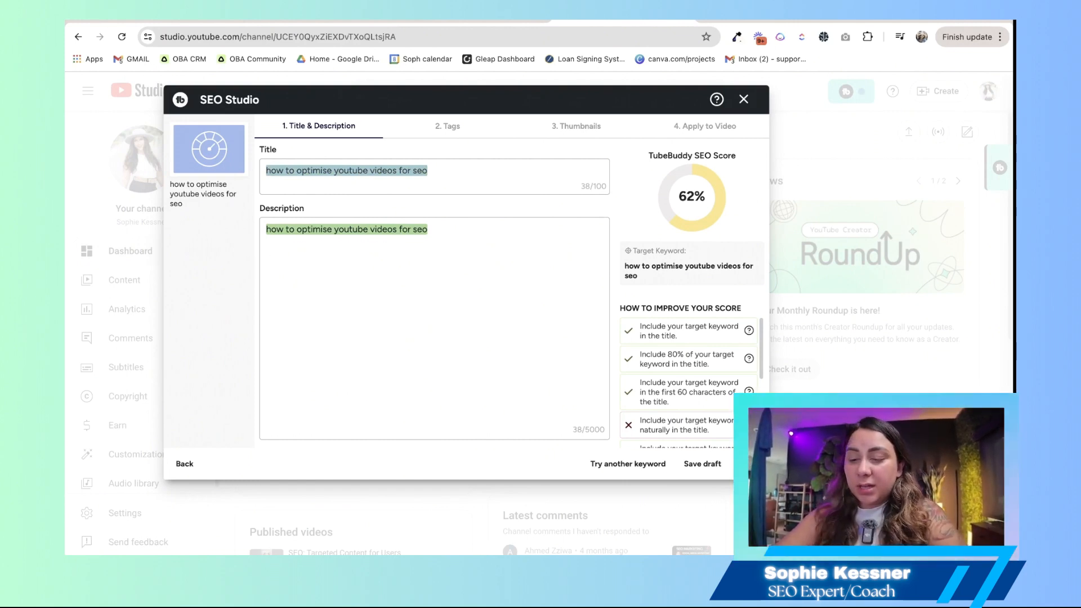
{"action": "type", "text": "How"}
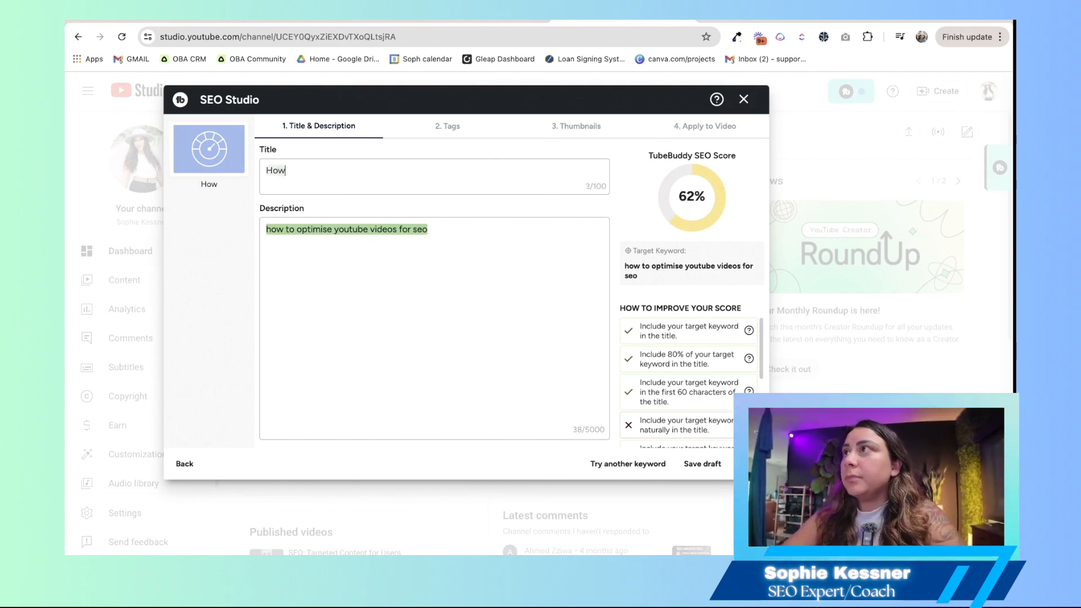
{"action": "type", "text": " T"}
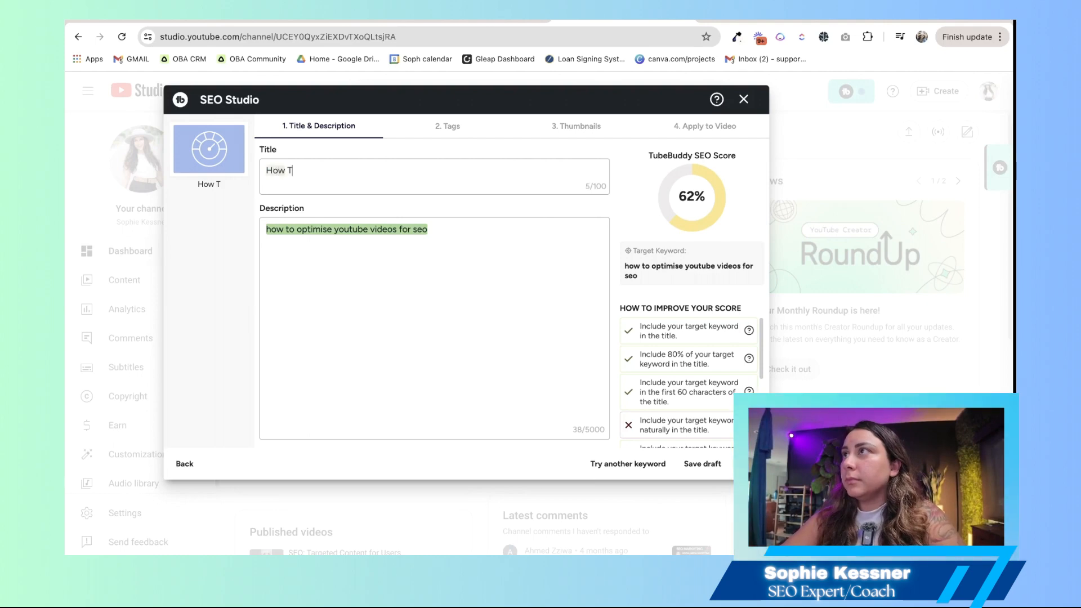
{"action": "type", "text": "o Optimiz"}
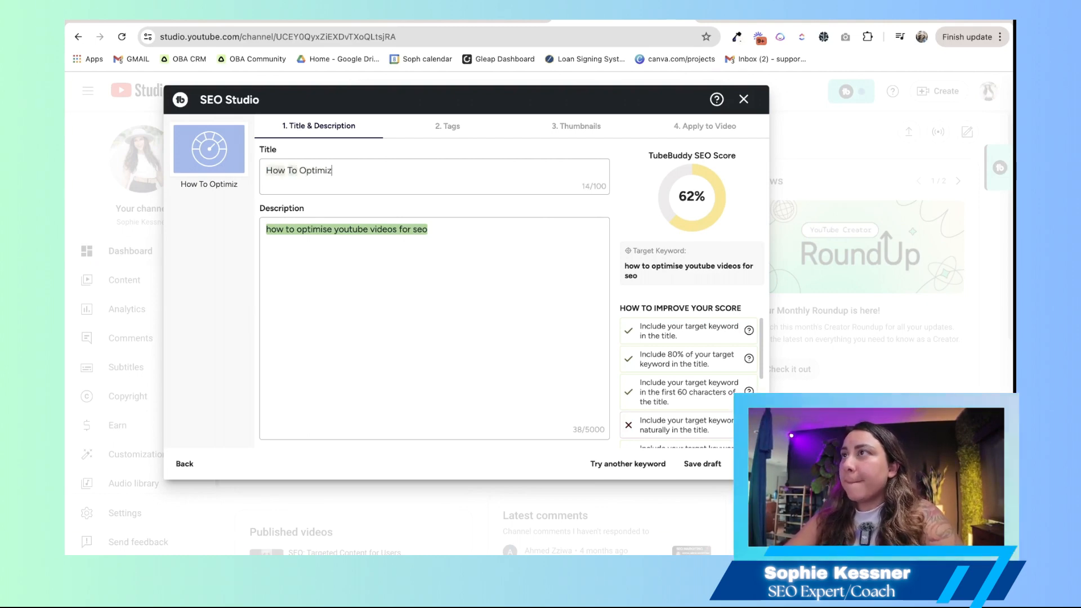
{"action": "type", "text": "e you"}
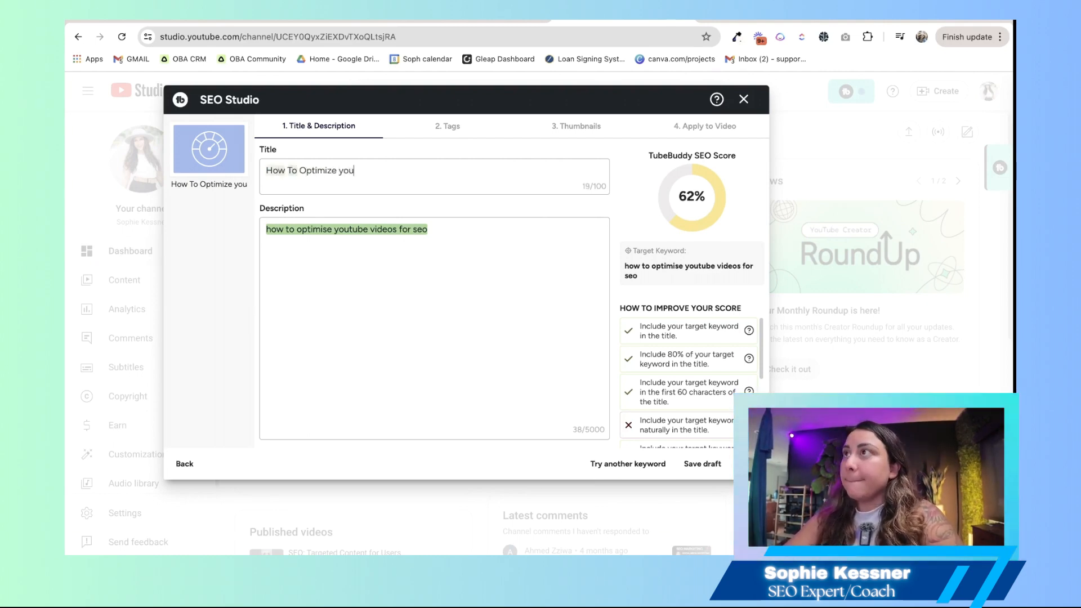
{"action": "type", "text": "Tube Videos For SEO"}
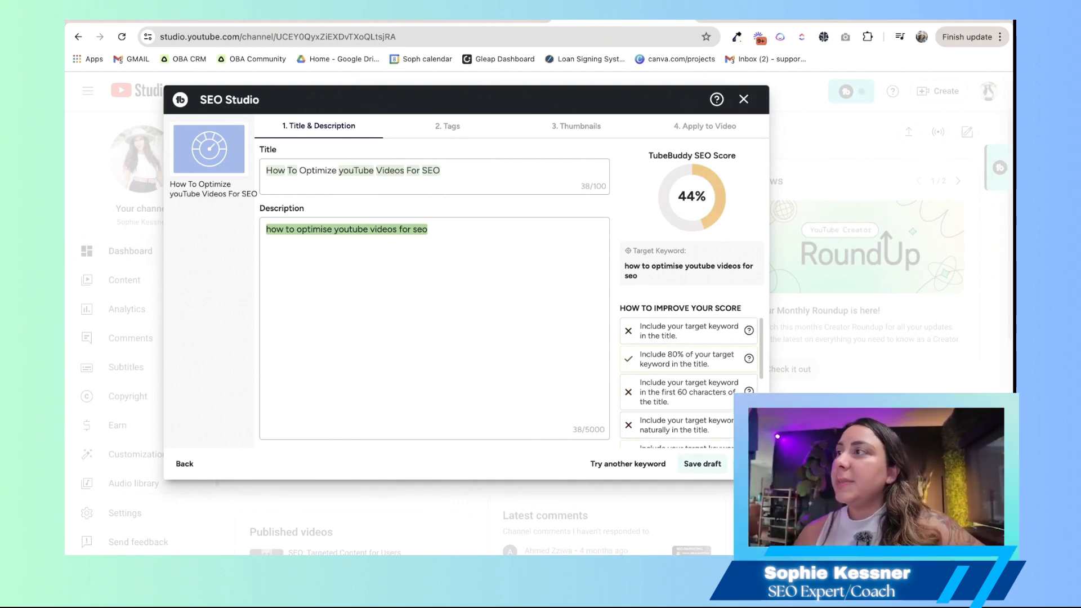
{"action": "left_click", "coordinate": [174, 464]}
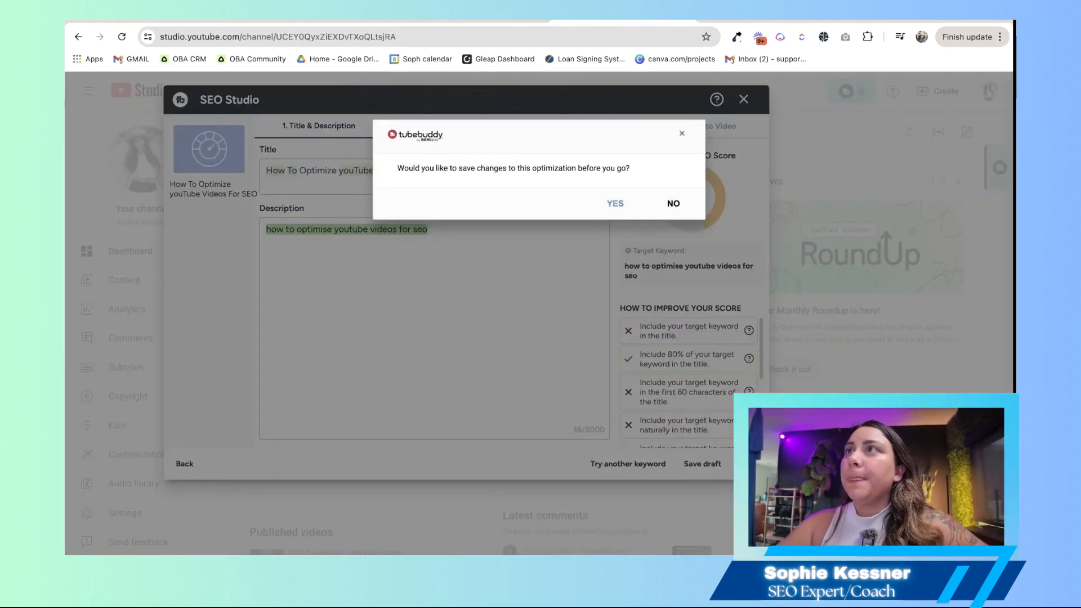
{"action": "left_click", "coordinate": [615, 203]}
- Start a new optimization with the target keyword "how to optimize youtube videos for seo"
{"action": "type", "text": "how to "}
{"action": "type", "text": "d"}
{"action": "key", "text": "BackSpace"}
{"action": "type", "text": "opti"}
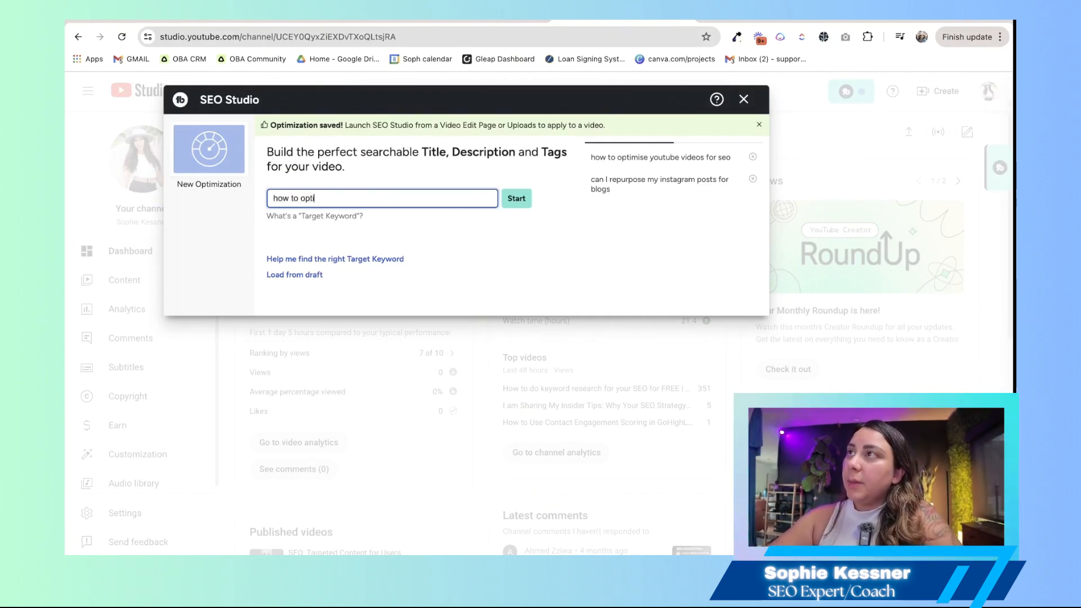
{"action": "type", "text": "mize youtube videos for seo"}
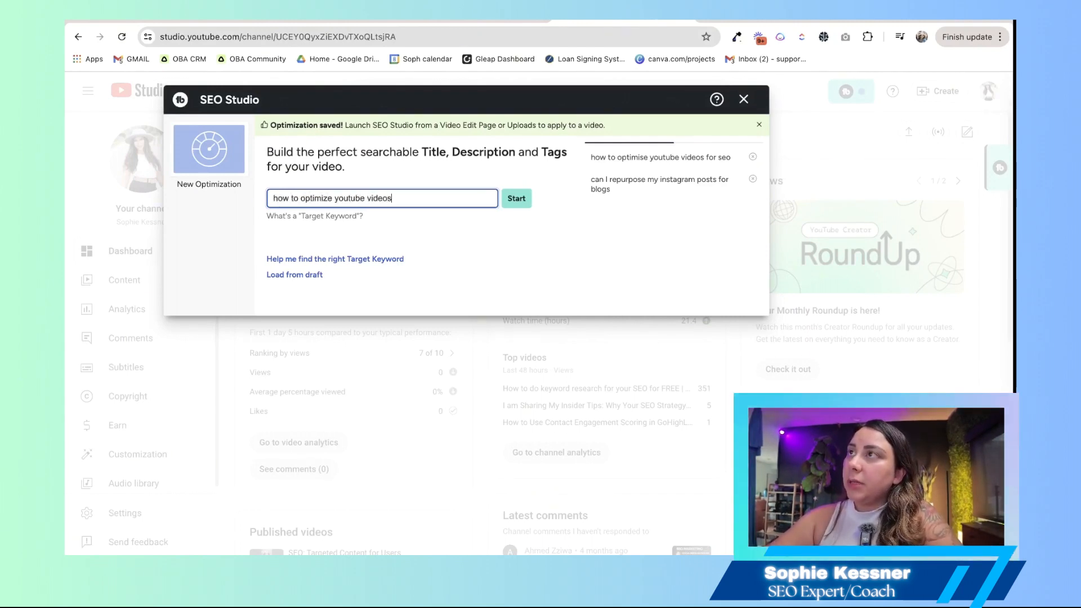
{"action": "key", "text": "Return"}
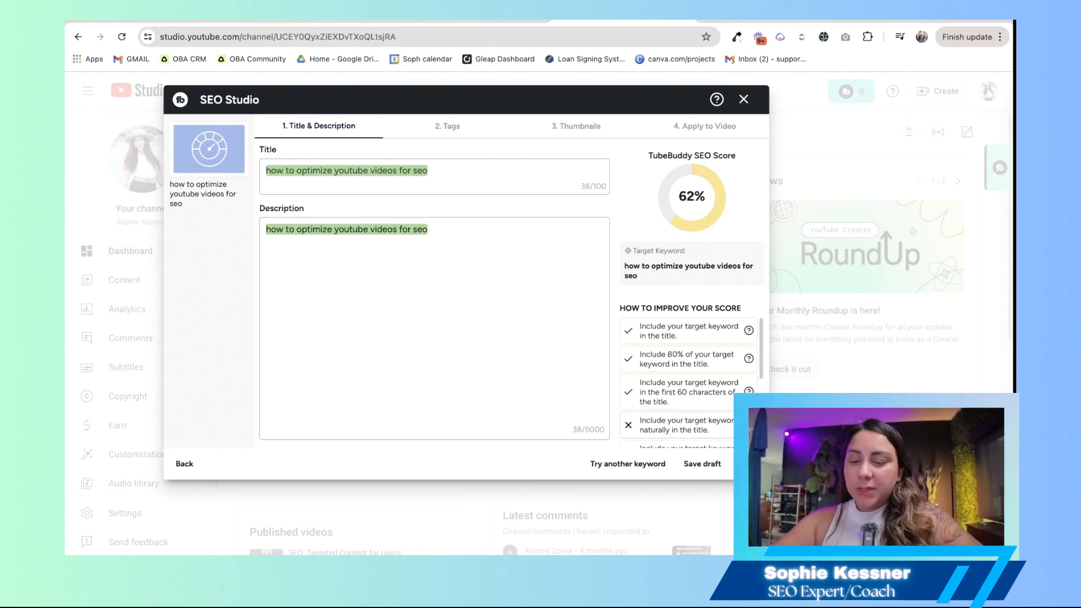
- Correct the title's capitalization so it reads "How to Optimize YouTube Videos for SEO"
{"action": "key", "text": "BackSpace"}
{"action": "type", "text": "H"}
{"action": "key", "text": "Right"}
{"action": "key", "text": "Right"}
{"action": "key", "text": "Right"}
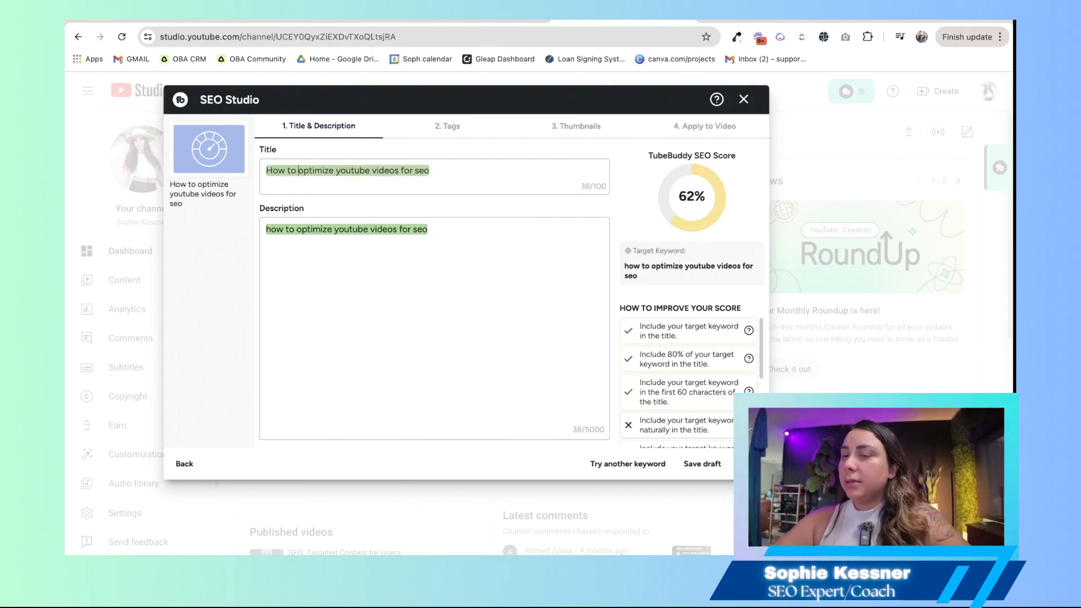
{"action": "key", "text": "BackSpace"}
{"action": "type", "text": "O"}
{"action": "key", "text": "Right"}
{"action": "key", "text": "Right"}
{"action": "key", "text": "Right"}
{"action": "key", "text": "Right"}
{"action": "key", "text": "Right"}
{"action": "key", "text": "Right"}
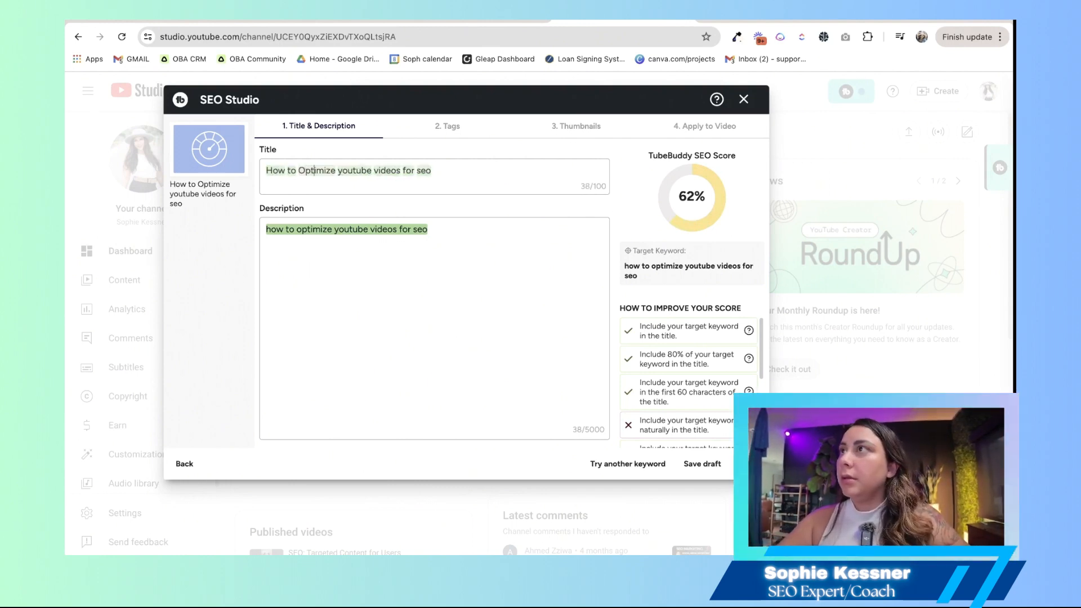
{"action": "key", "text": "Right"}
{"action": "key", "text": "Right"}
{"action": "key", "text": "Right"}
{"action": "key", "text": "BackSpace"}
{"action": "type", "text": "Y"}
{"action": "key", "text": "Right"}
{"action": "key", "text": "Right"}
{"action": "key", "text": "Right"}
{"action": "key", "text": "BackSpace"}
{"action": "type", "text": "T"}
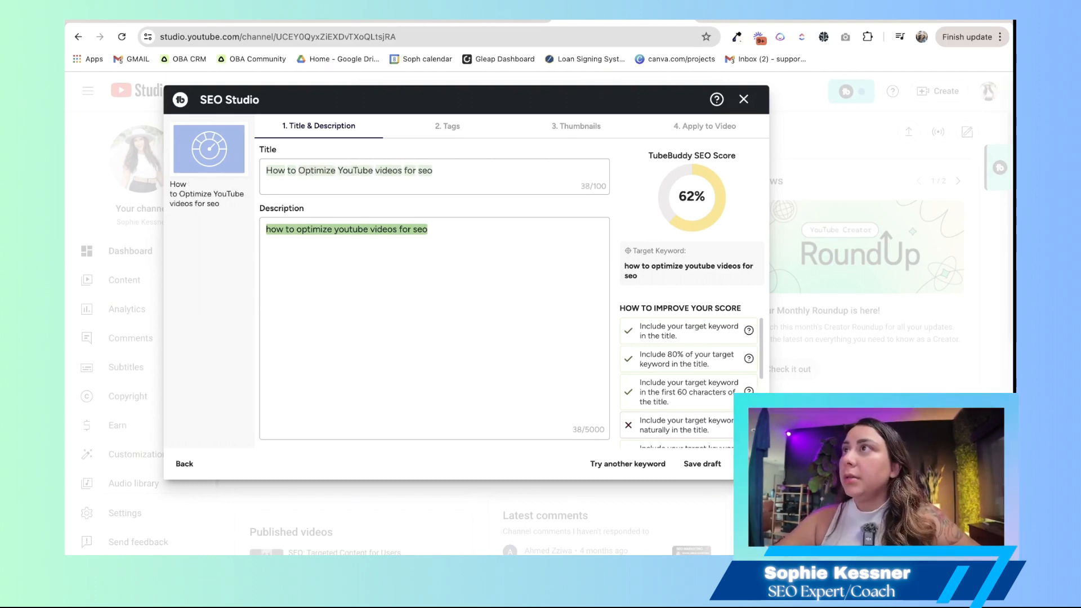
{"action": "key", "text": "BackSpace"}
{"action": "type", "text": "V"}
{"action": "key", "text": "End"}
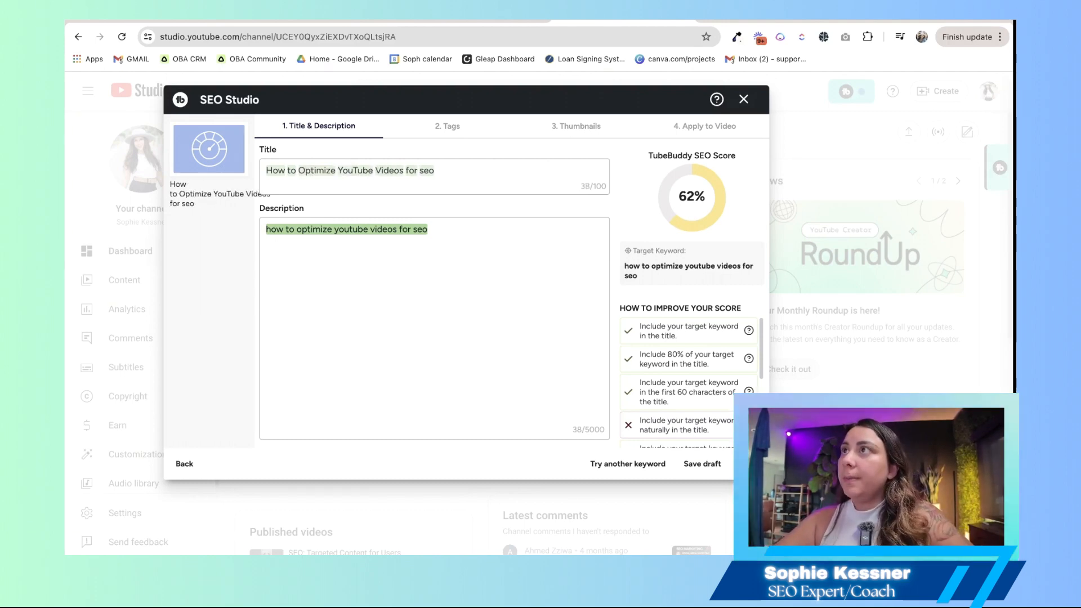
{"action": "key", "text": "BackSpace"}
{"action": "key", "text": "BackSpace"}
{"action": "key", "text": "BackSpace"}
{"action": "type", "text": "SEO"}
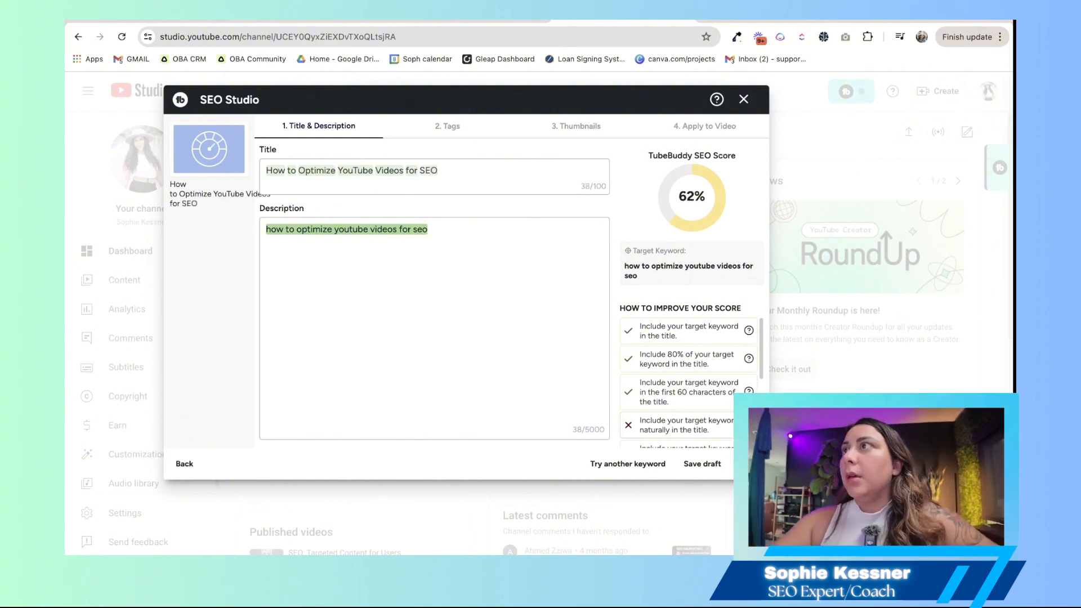
- Begin the description with "In this video I will walk you through" ahead of the target keyword phrase
{"action": "left_click", "coordinate": [266, 230]}
{"action": "type", "text": "I"}
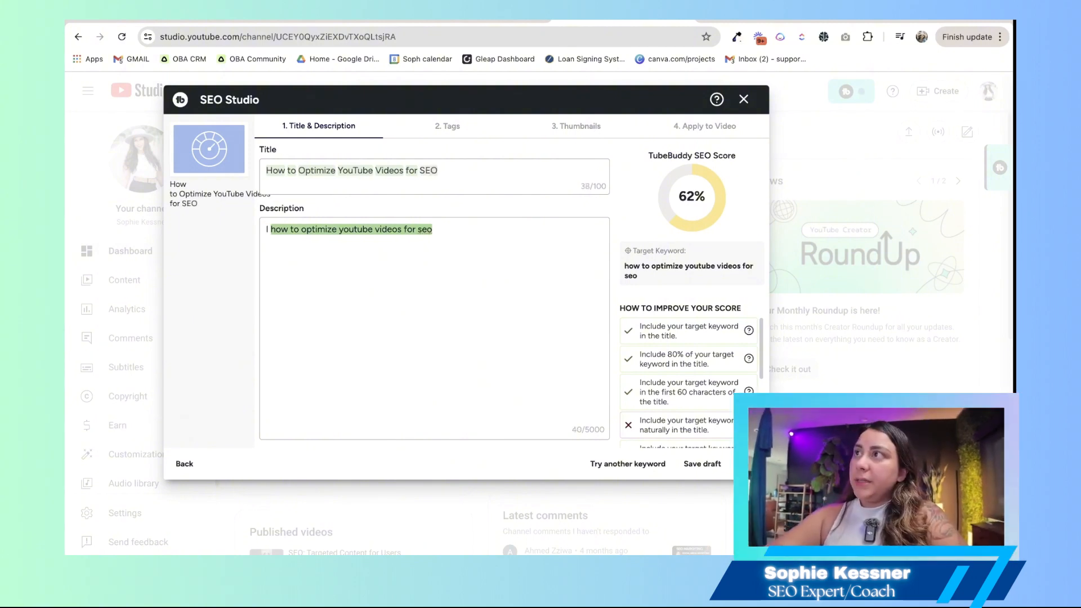
{"action": "key", "text": "BackSpace"}
{"action": "type", "text": "n this video"}
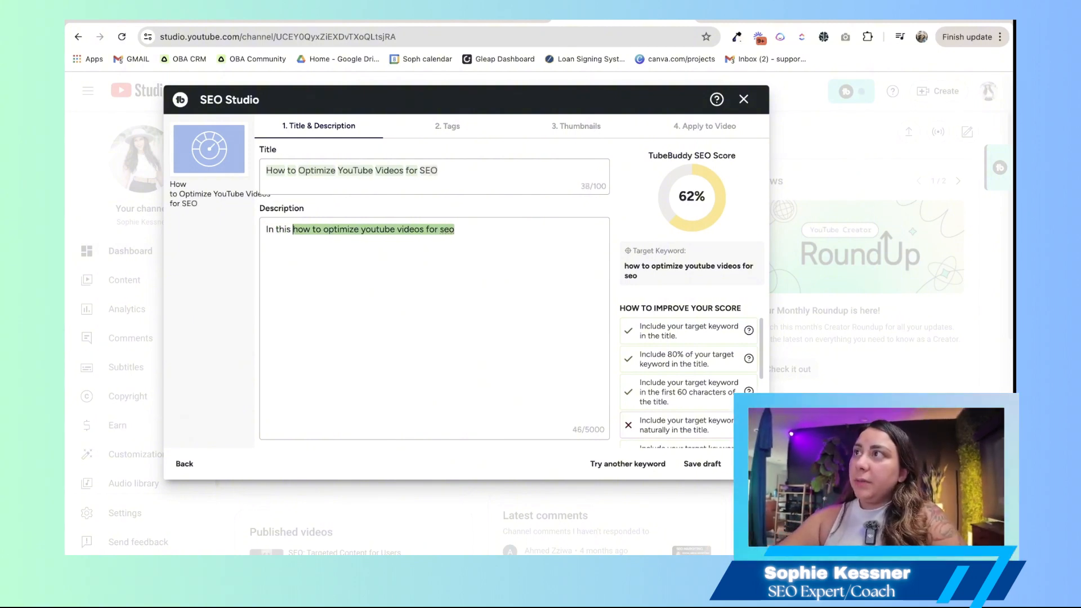
{"action": "type", "text": " I will walk "}
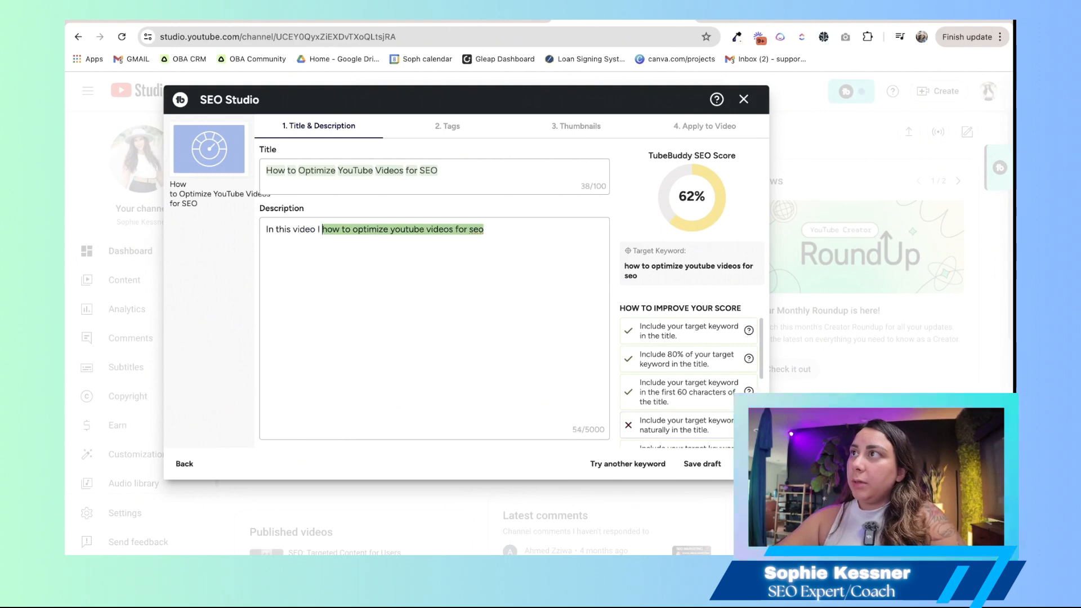
{"action": "type", "text": "you through how"}
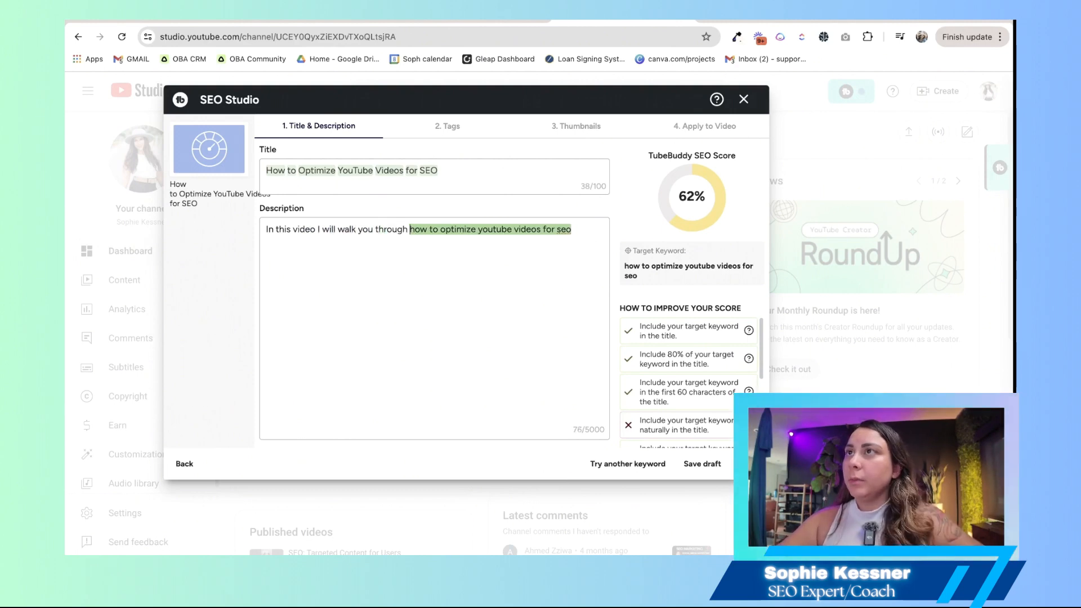
- Complete the description's opening sentence after the keyword with "step by step using a simple tool called TubeBuddy and Keywords Everywhere."
{"action": "type", "text": " to optimize youtube videos for seo st"}
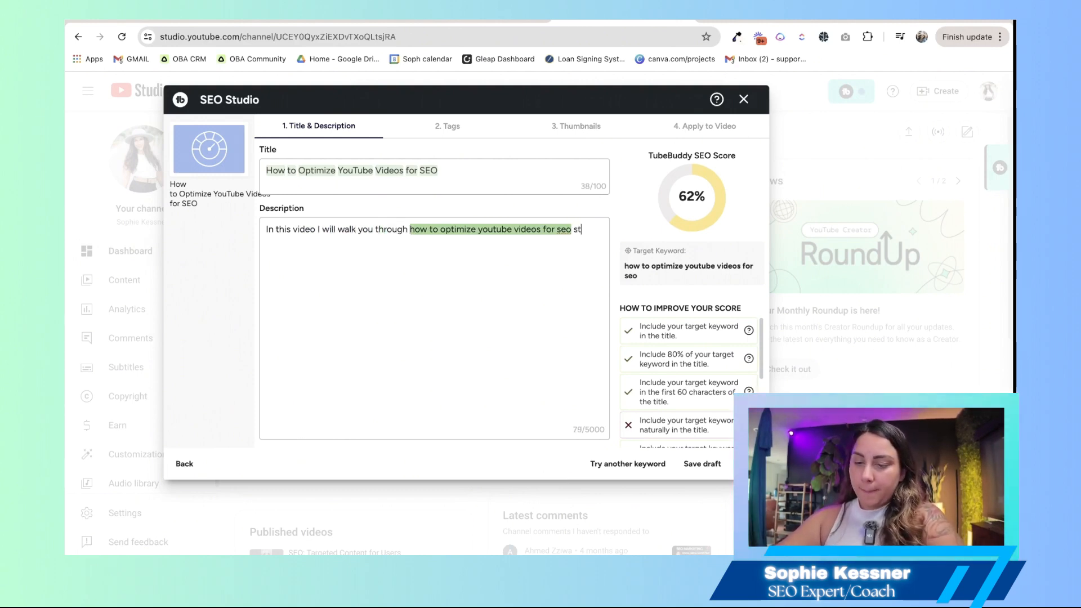
{"action": "type", "text": "ep by step usig"}
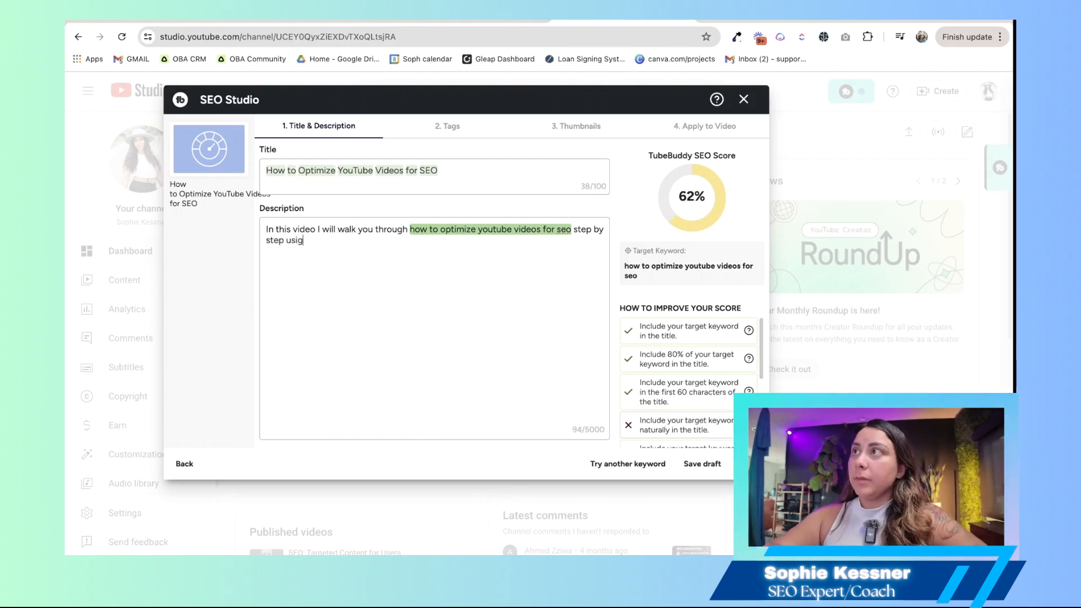
{"action": "key", "text": "BackSpace"}
{"action": "type", "text": "ng a si"}
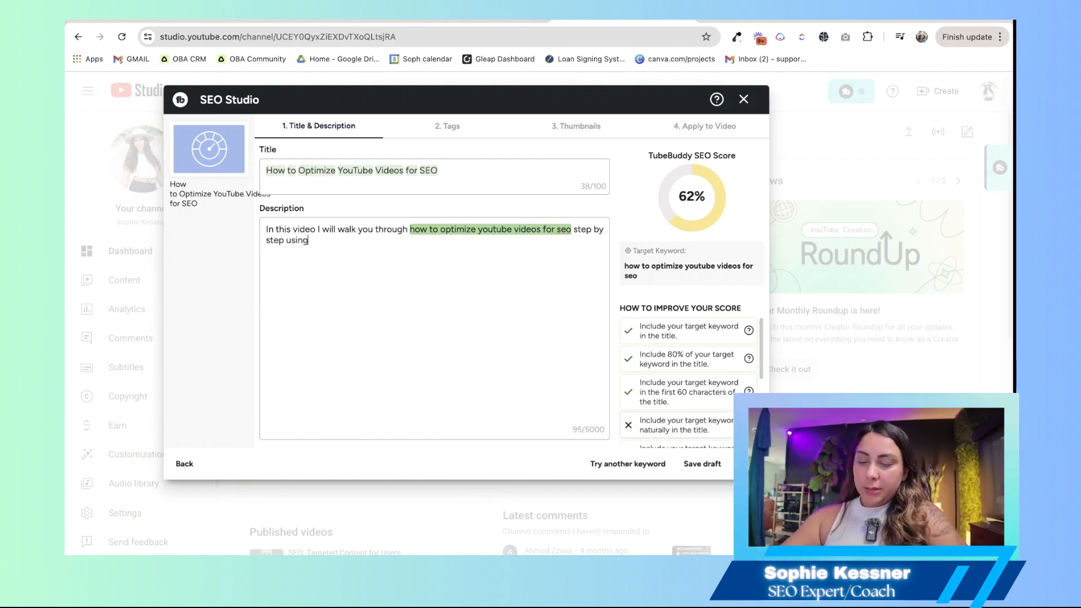
{"action": "type", "text": "mple tool c"}
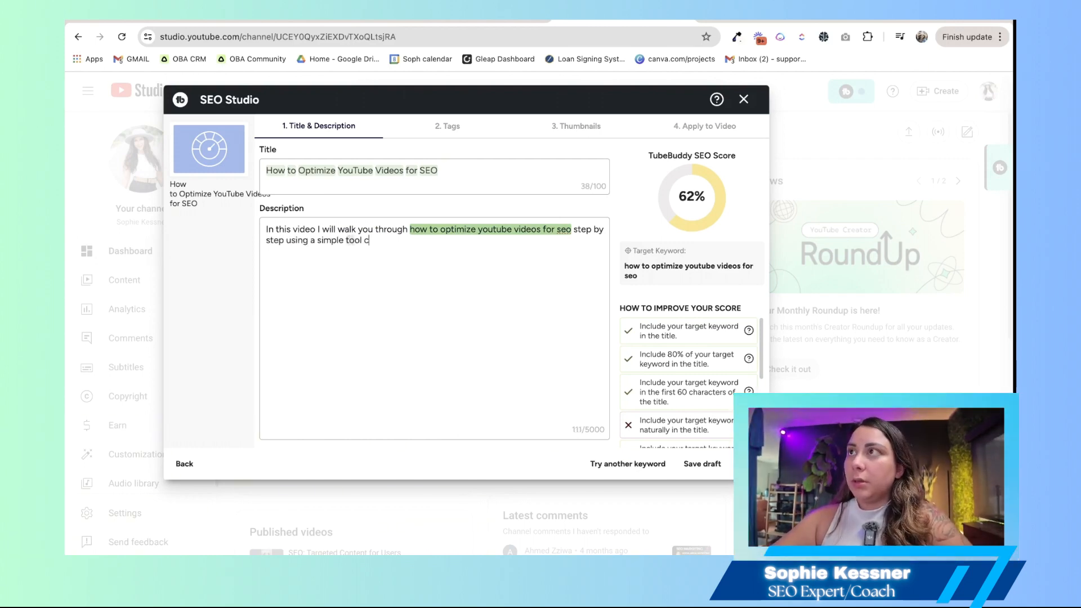
{"action": "type", "text": "alled Tube"}
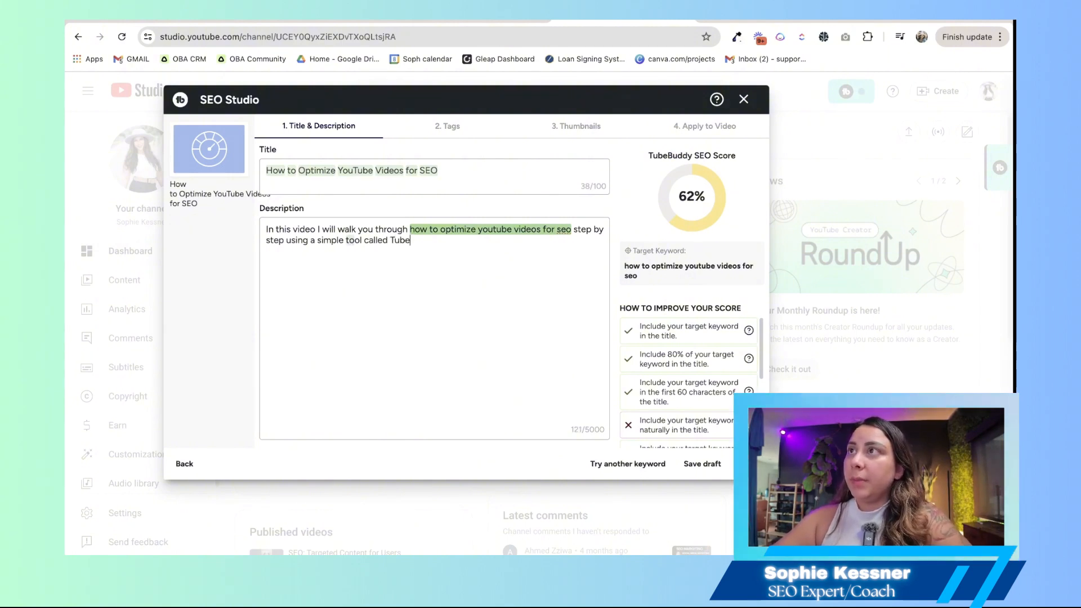
{"action": "type", "text": "Buddy and Keywo"}
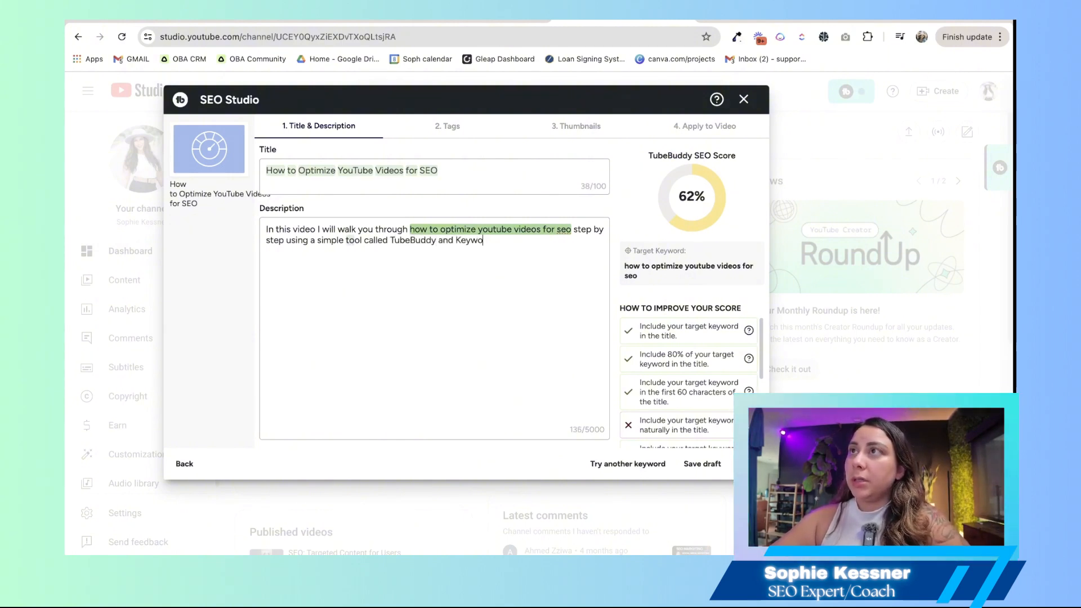
{"action": "type", "text": "rds Ever"}
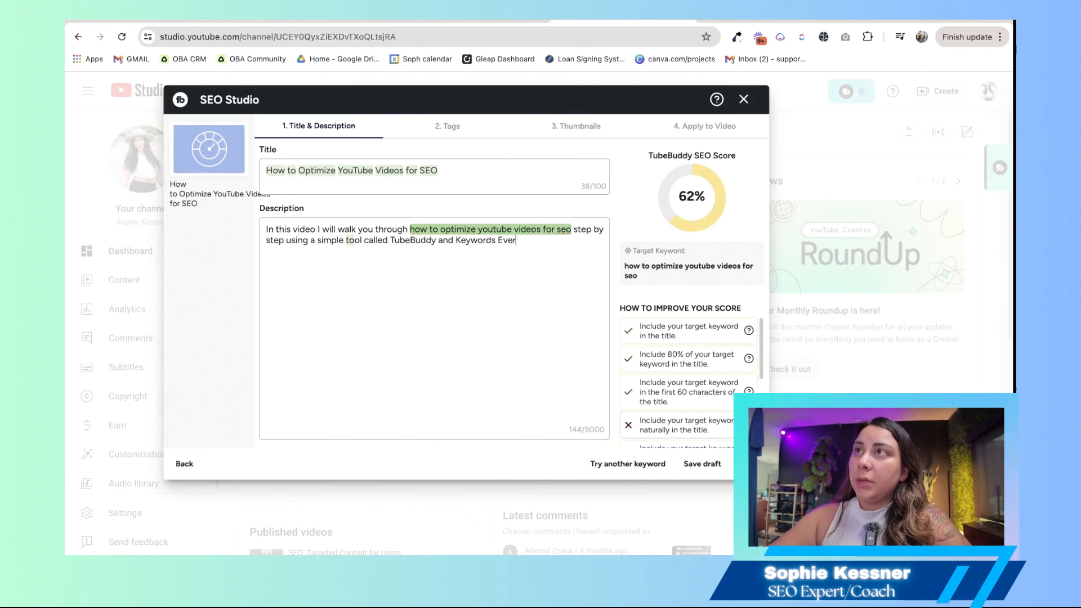
{"action": "type", "text": "ywhere."}
- Add a second description paragraph reading "You can get an account by using our affiliate link here: LINK'"
{"action": "key", "text": "Return"}
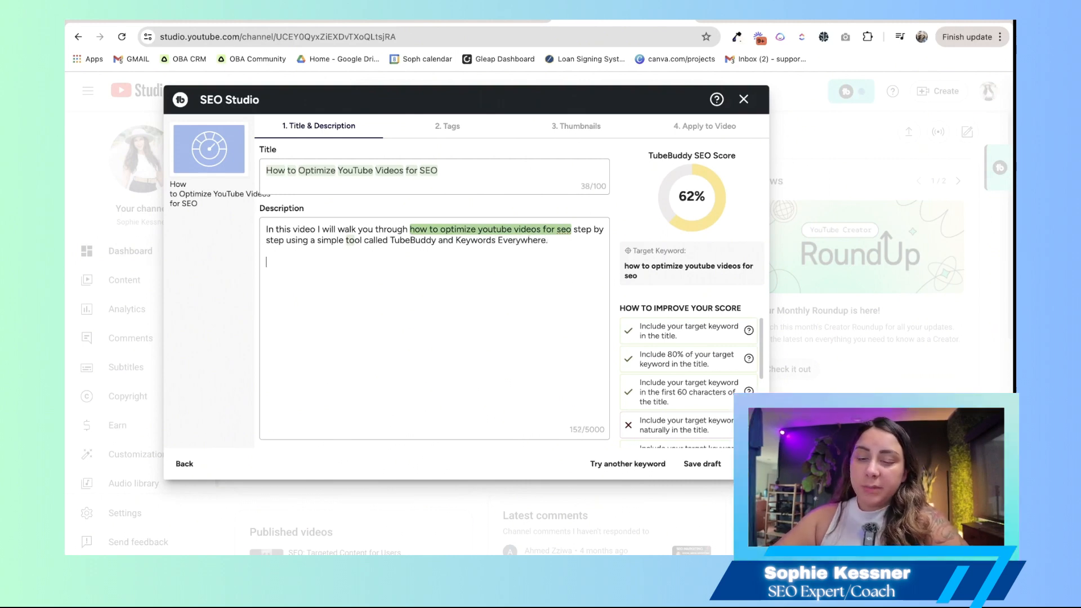
{"action": "key", "text": "Return"}
{"action": "type", "text": "You can g"}
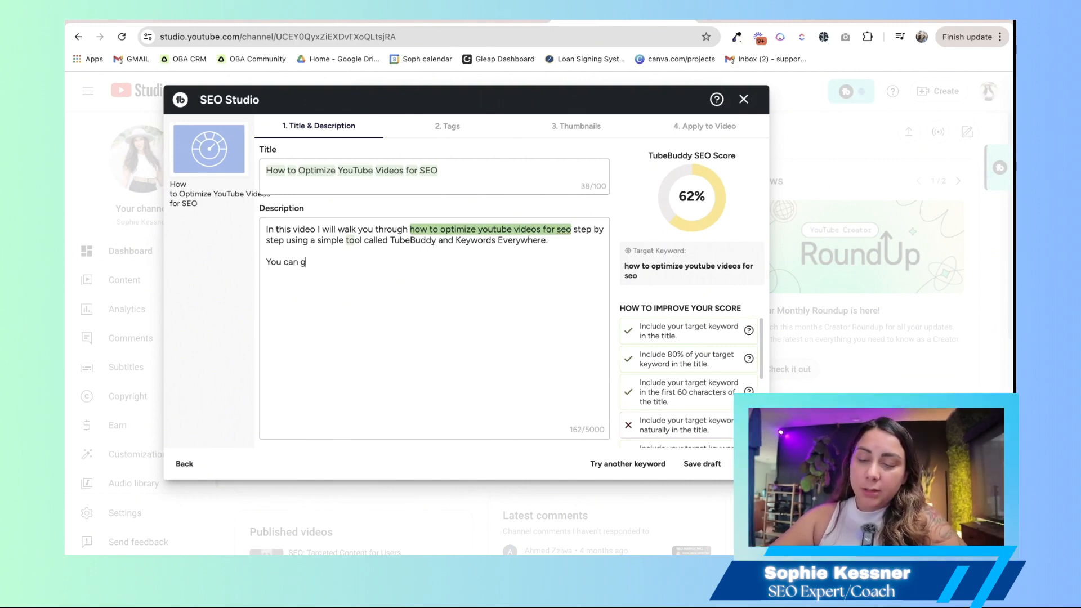
{"action": "type", "text": "et an account b"}
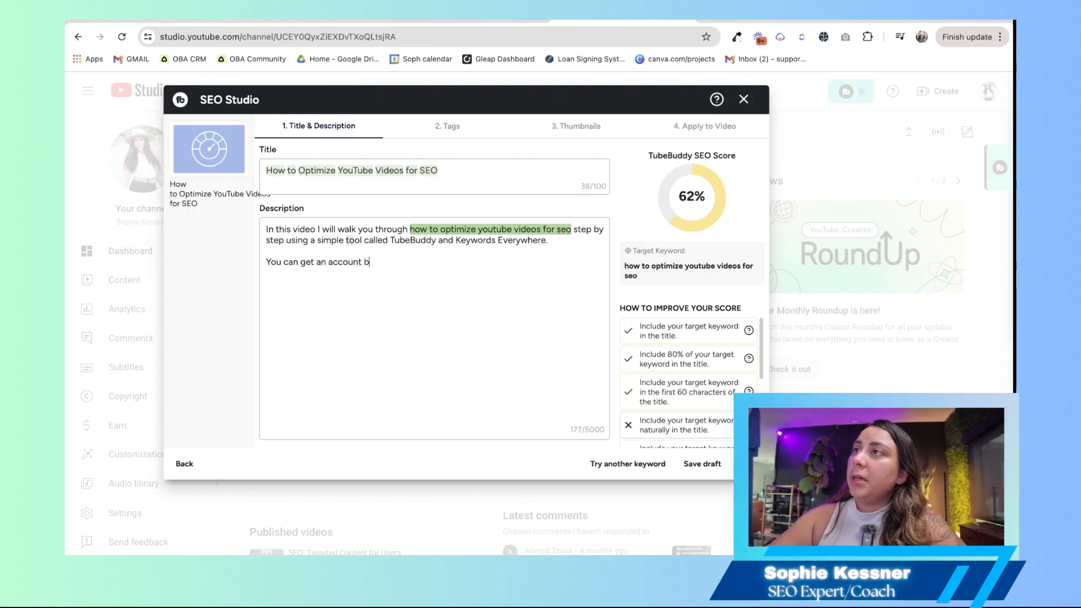
{"action": "type", "text": "y ysing our affi"}
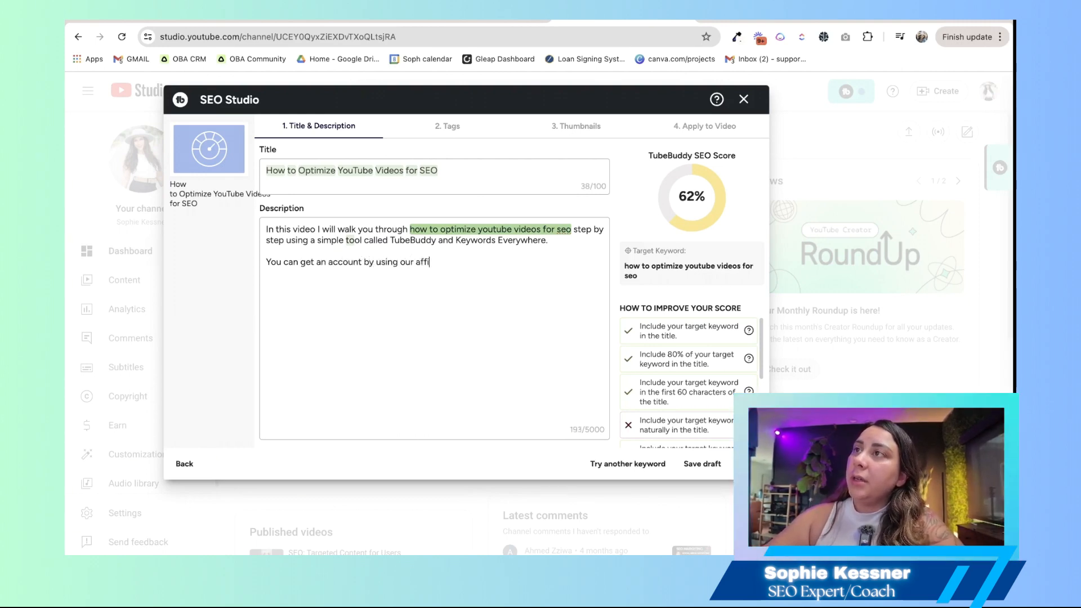
{"action": "type", "text": "liate link here: L"}
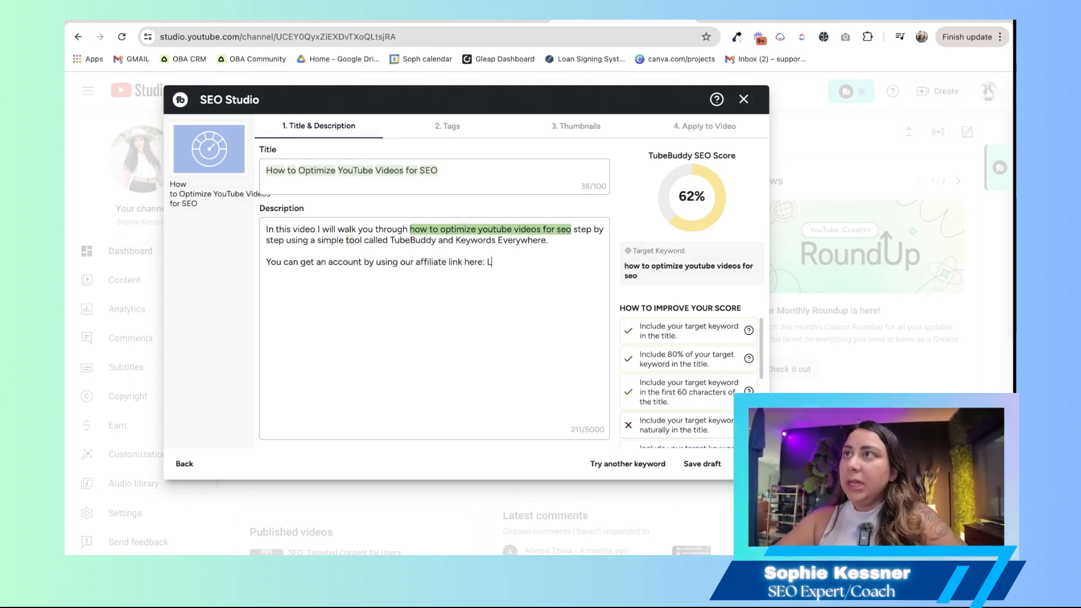
{"action": "type", "text": "INK'"}
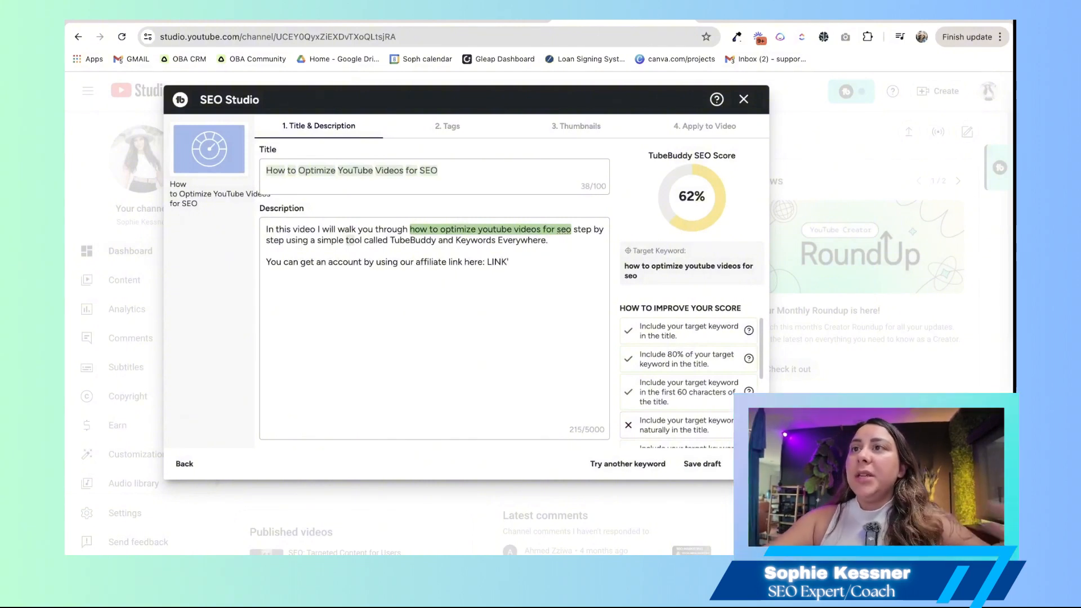
- Check the remaining score tips and try putting "STEP By Step Tutorial" in front of the title
{"action": "scroll", "coordinate": [679, 377], "scroll_direction": "down", "scroll_amount": 1}
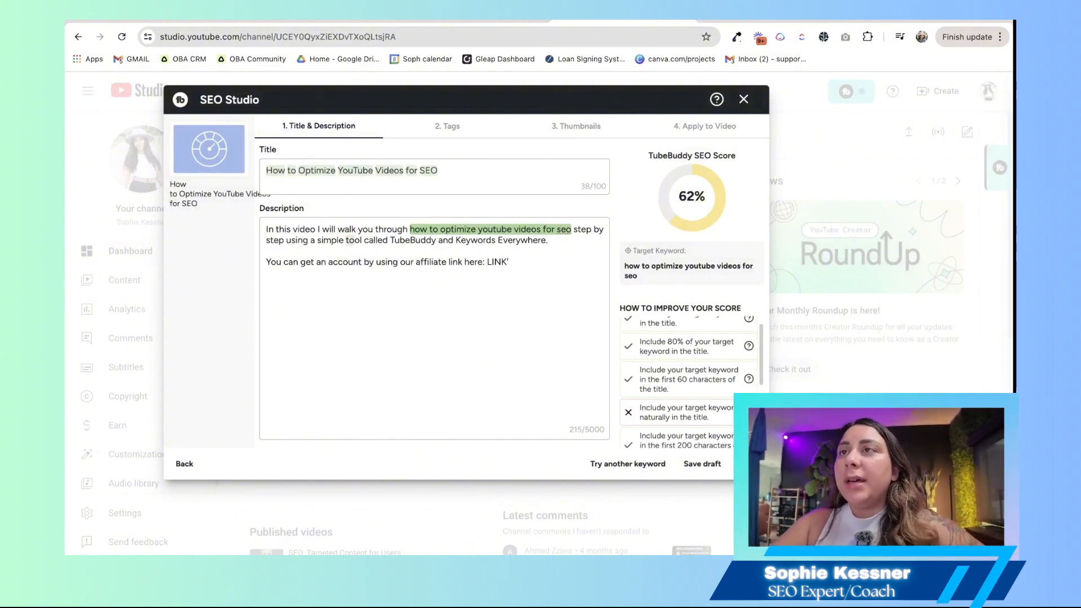
{"action": "scroll", "coordinate": [679, 377], "scroll_direction": "down", "scroll_amount": 1}
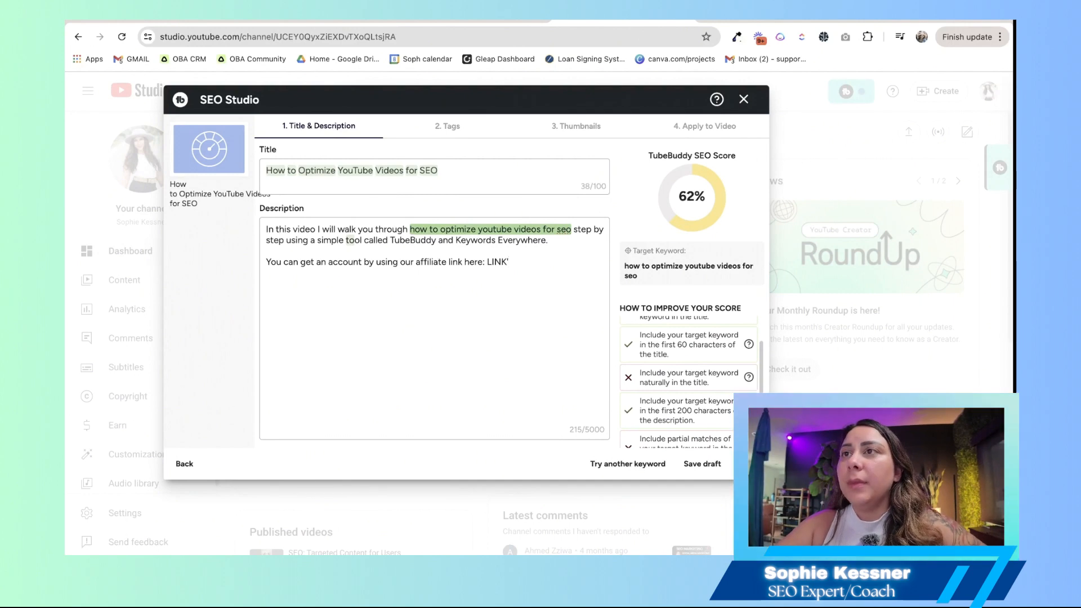
{"action": "mouse_move", "coordinate": [750, 376]}
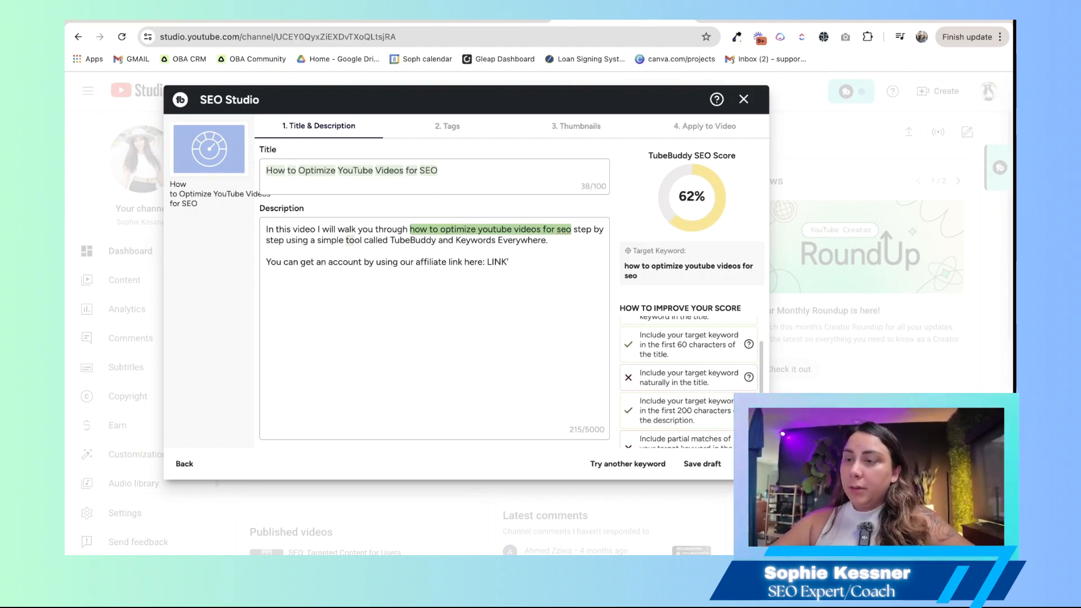
{"action": "type", "text": "STEP By "}
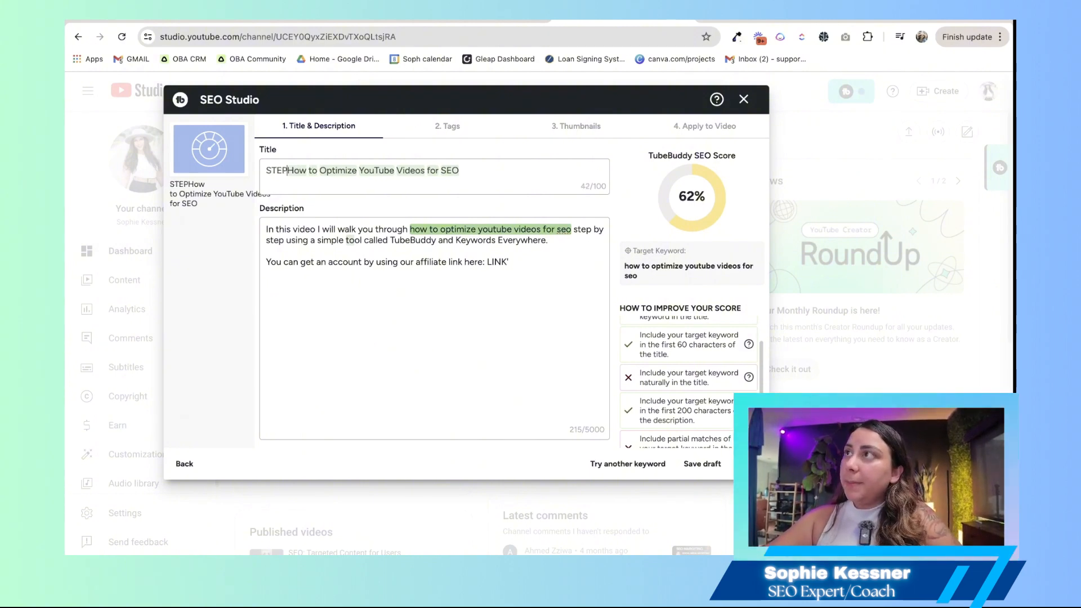
{"action": "type", "text": "Step "}
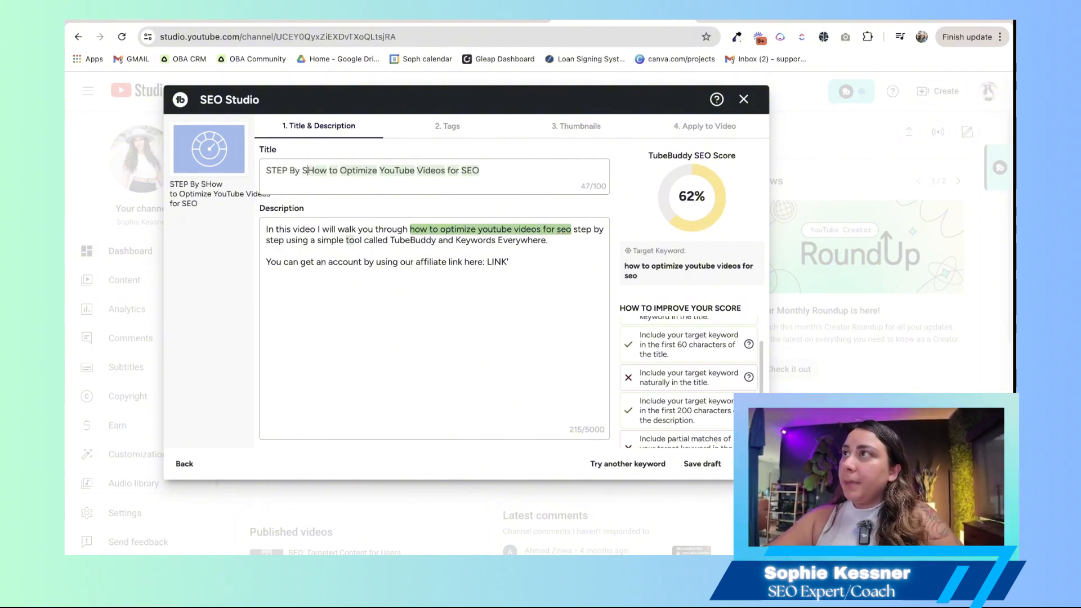
{"action": "type", "text": "Tutorial"}
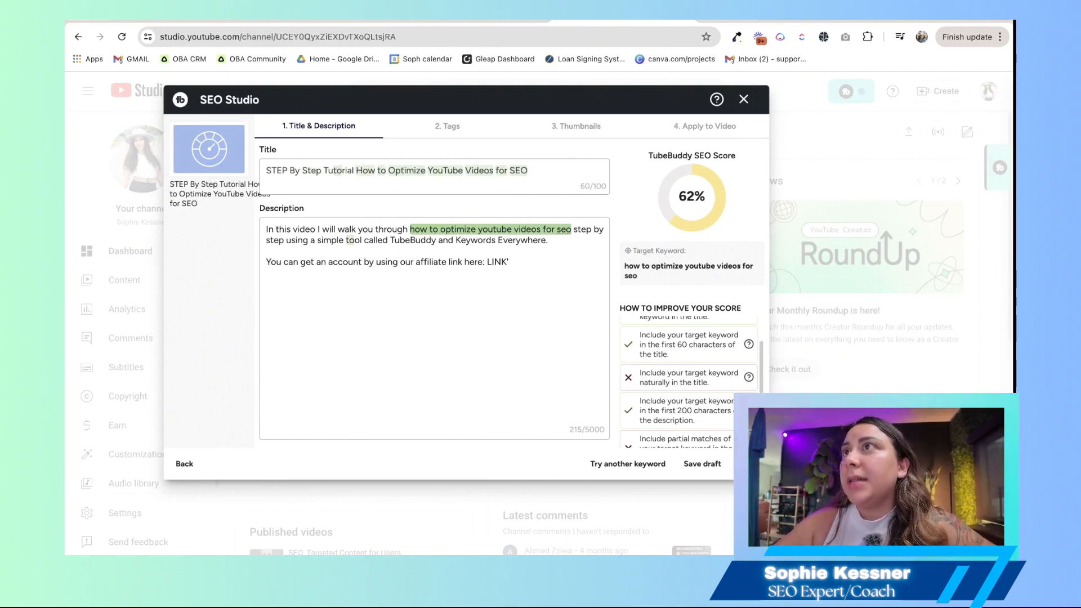
- Remove the wording in front of "How to Optimize" in the title and append "Step by Step Tutorial" at its end
{"action": "key", "text": "shift+Home"}
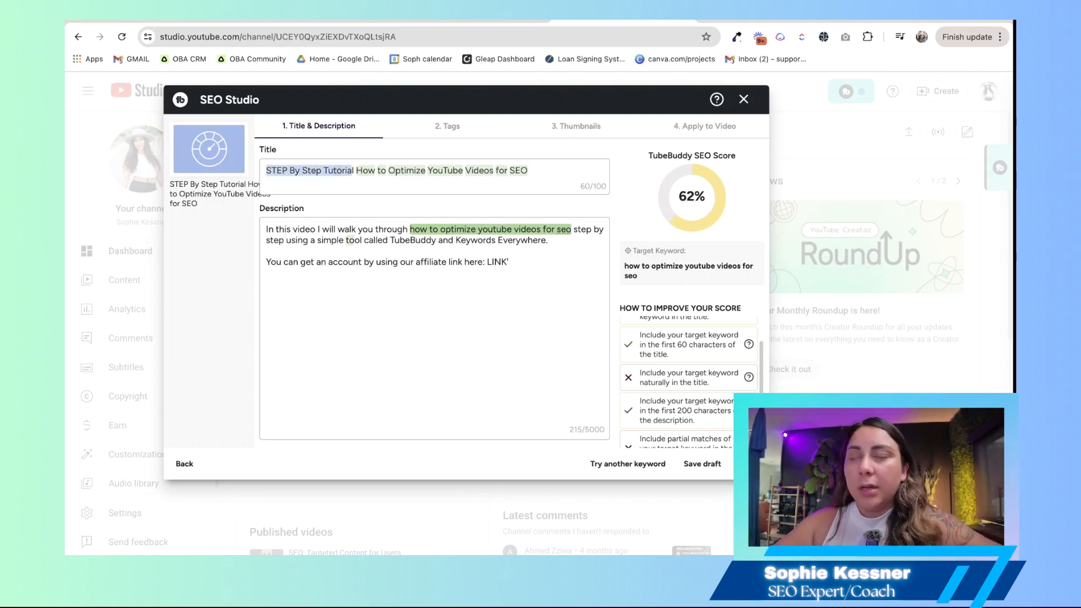
{"action": "key", "text": "BackSpace"}
{"action": "key", "text": "End"}
{"action": "type", "text": "Step by Ste"}
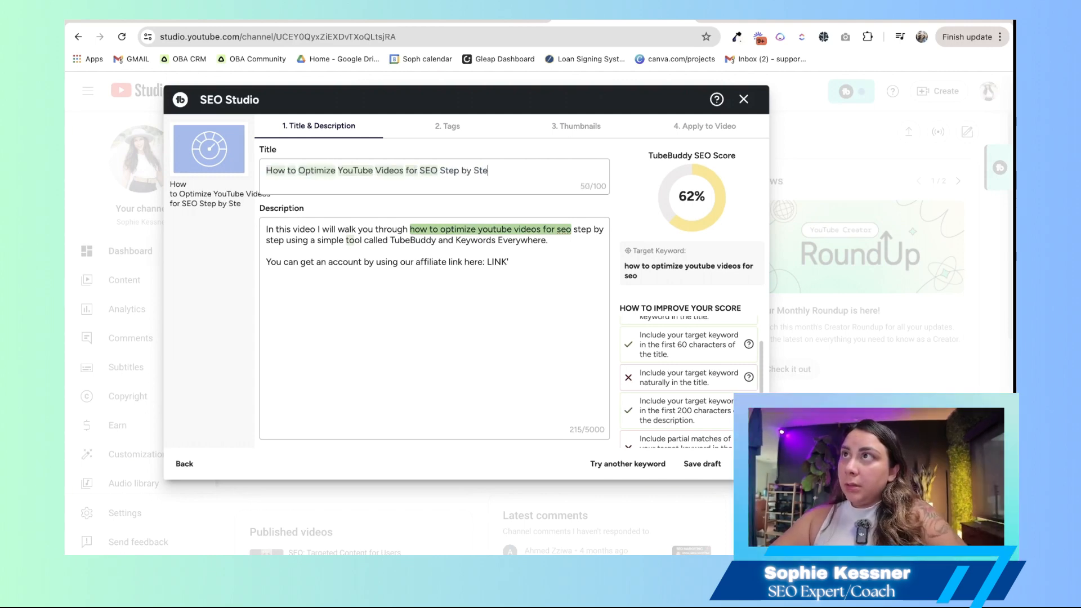
{"action": "type", "text": "p Tutorial"}
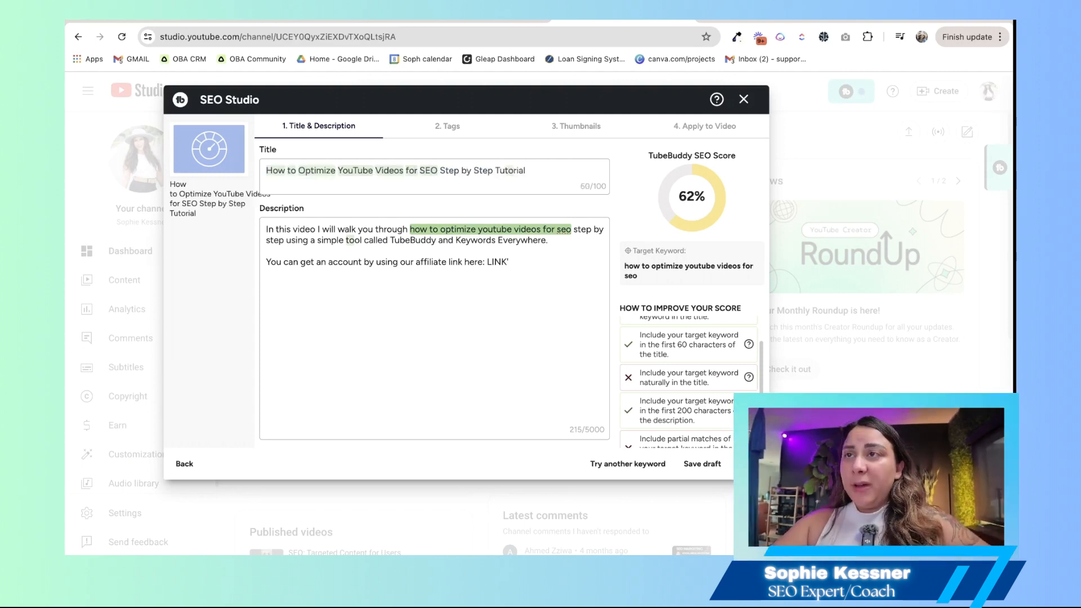
- Start a third description paragraph with "If you're not sure how to get your videos on youtube ranking and gaining"
{"action": "scroll", "coordinate": [688, 378], "scroll_direction": "down", "scroll_amount": 2}
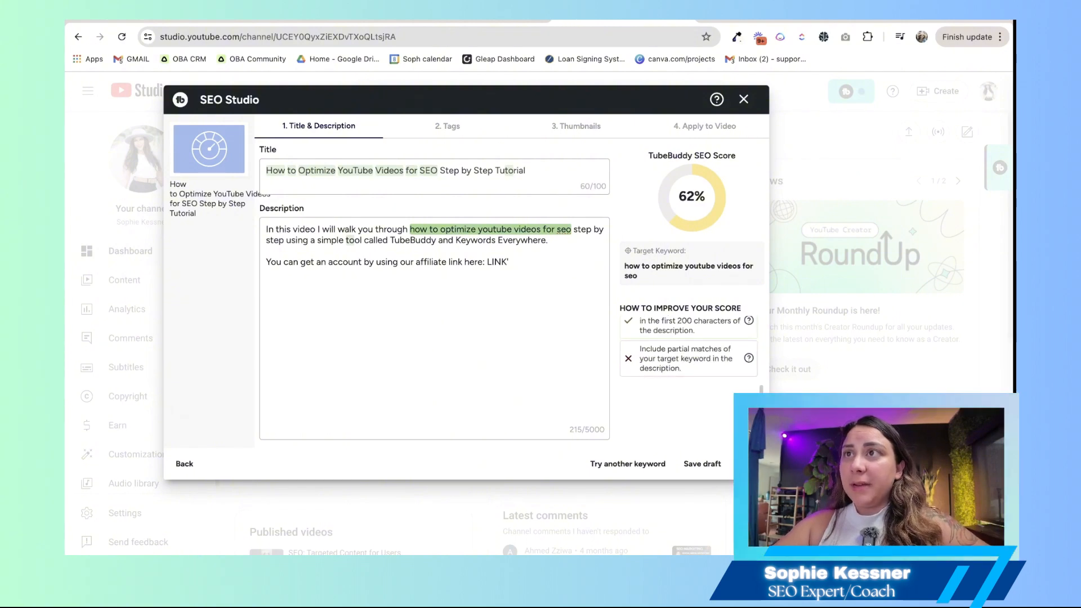
{"action": "left_click", "coordinate": [509, 262]}
{"action": "key", "text": "Return"}
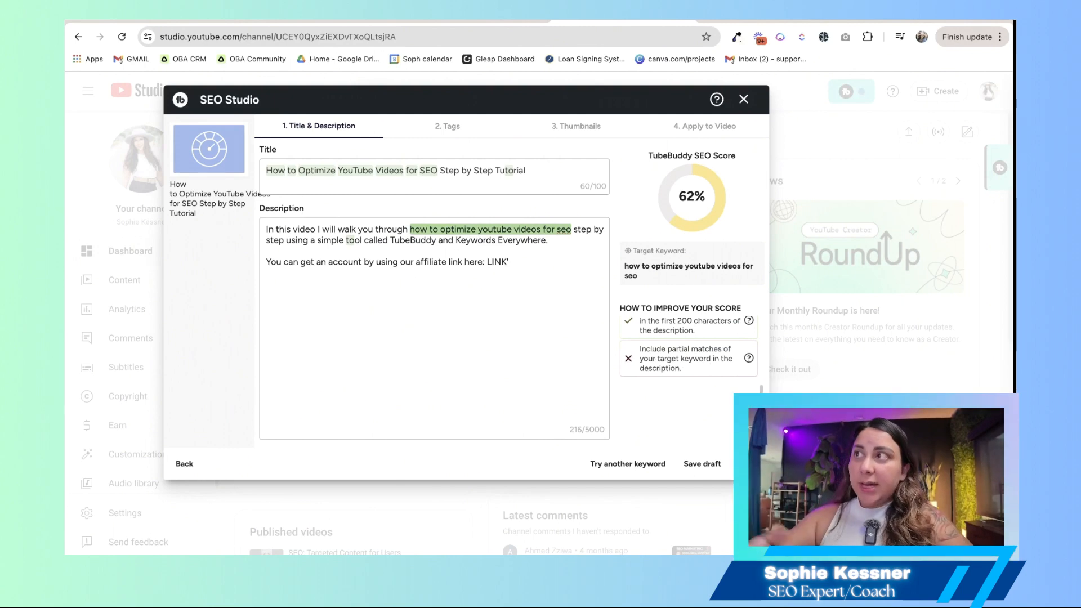
{"action": "key", "text": "Return"}
{"action": "type", "text": "If you're not sure how to get your videos on youtube ranking and gaining"}
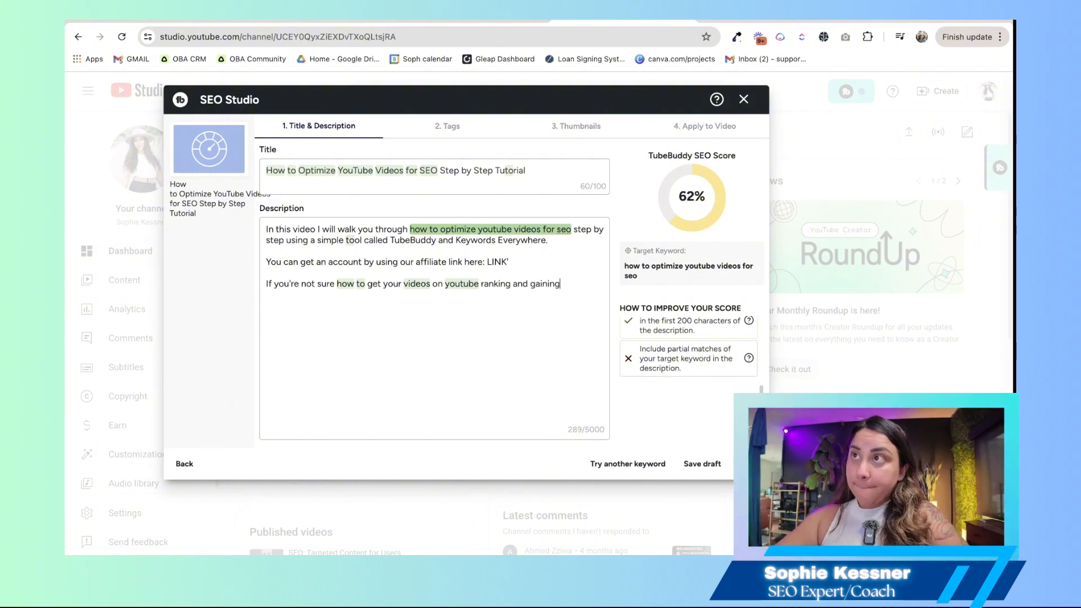
- Finish the third description paragraph with "traffic, it's important you learn how to optimize your content for SEO"
{"action": "type", "text": " traffic, it's i"}
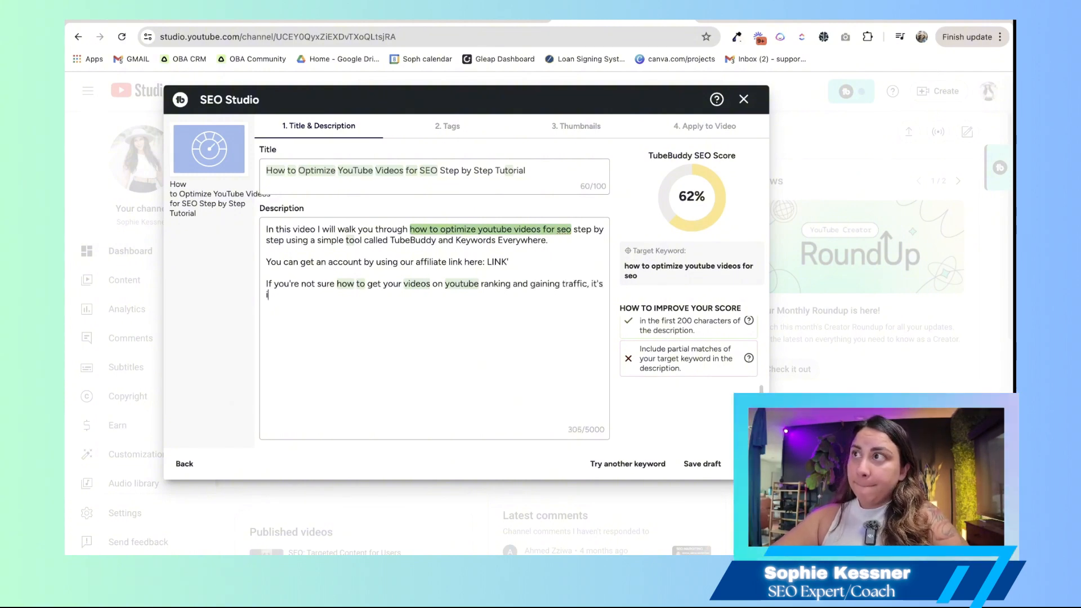
{"action": "type", "text": "mportant you learn how"}
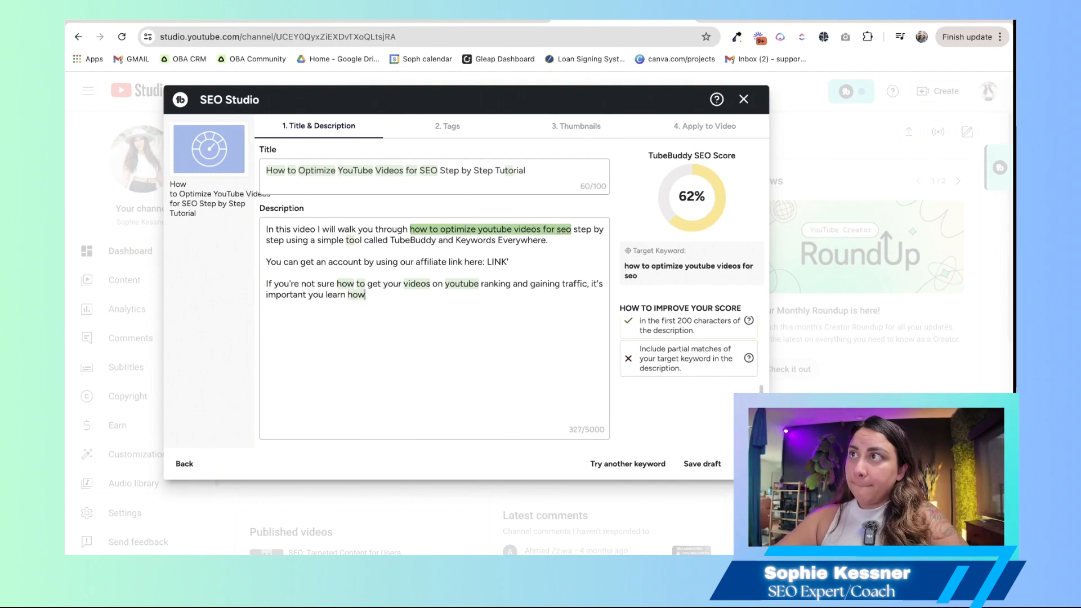
{"action": "type", "text": " to optimize y"}
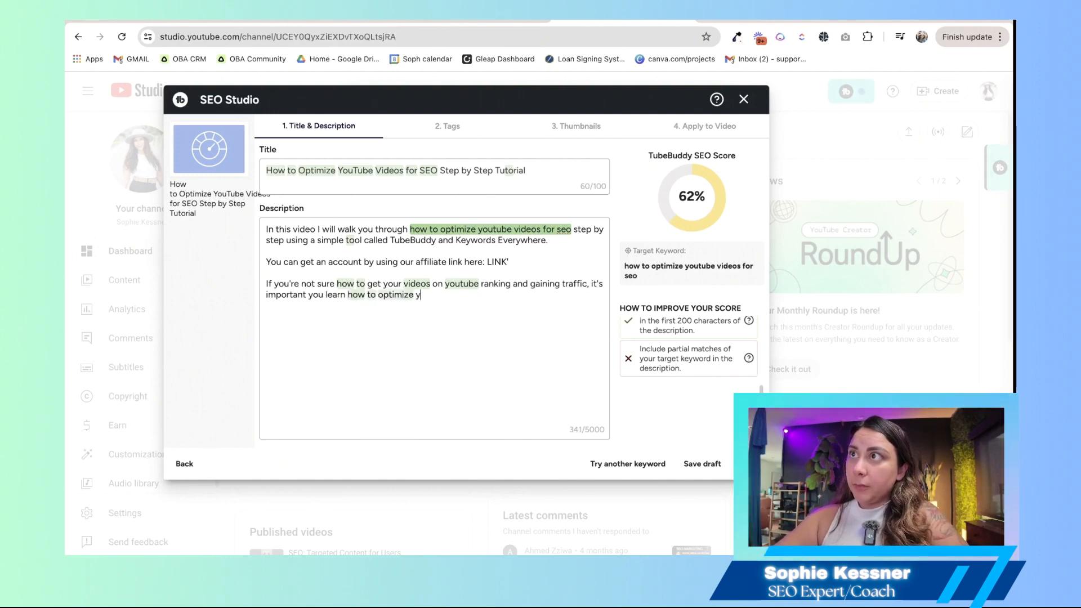
{"action": "type", "text": "our content for SEO"}
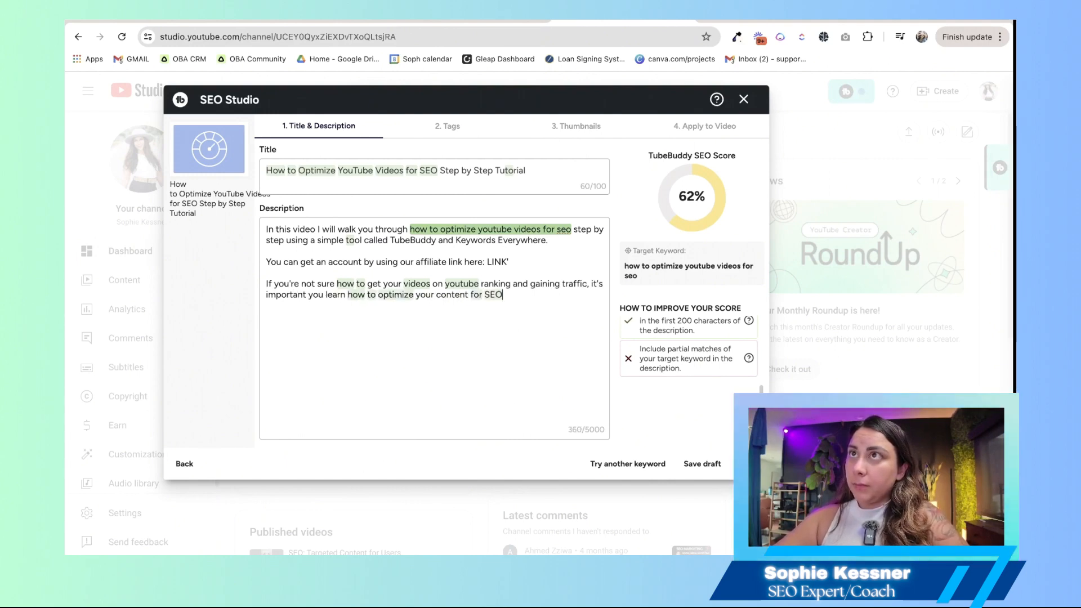
- Add a fourth description paragraph reading "If you're not familiar with SEO, checkout our video on SEO marketing here LINK"
{"action": "key", "text": "Return"}
{"action": "key", "text": "Return"}
{"action": "type", "text": "If "}
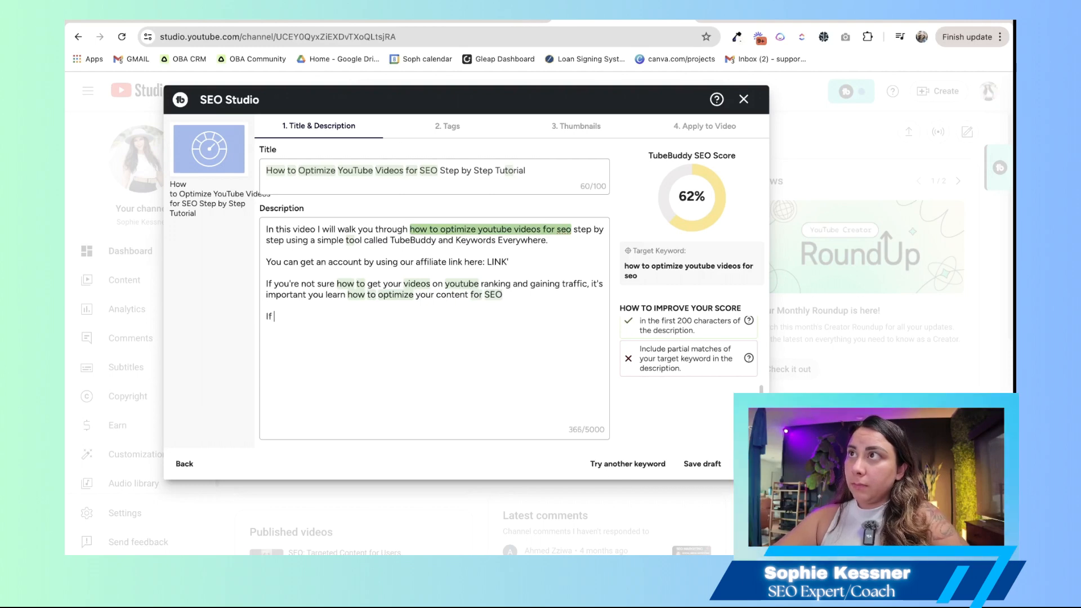
{"action": "type", "text": "you re not familiar "}
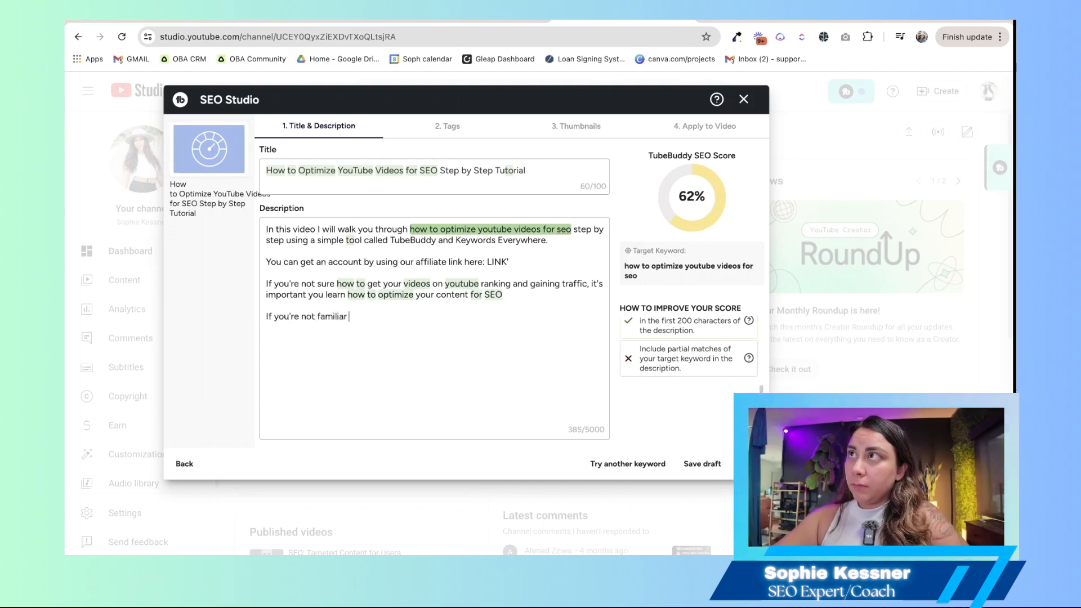
{"action": "type", "text": "with SEO, checkout our "}
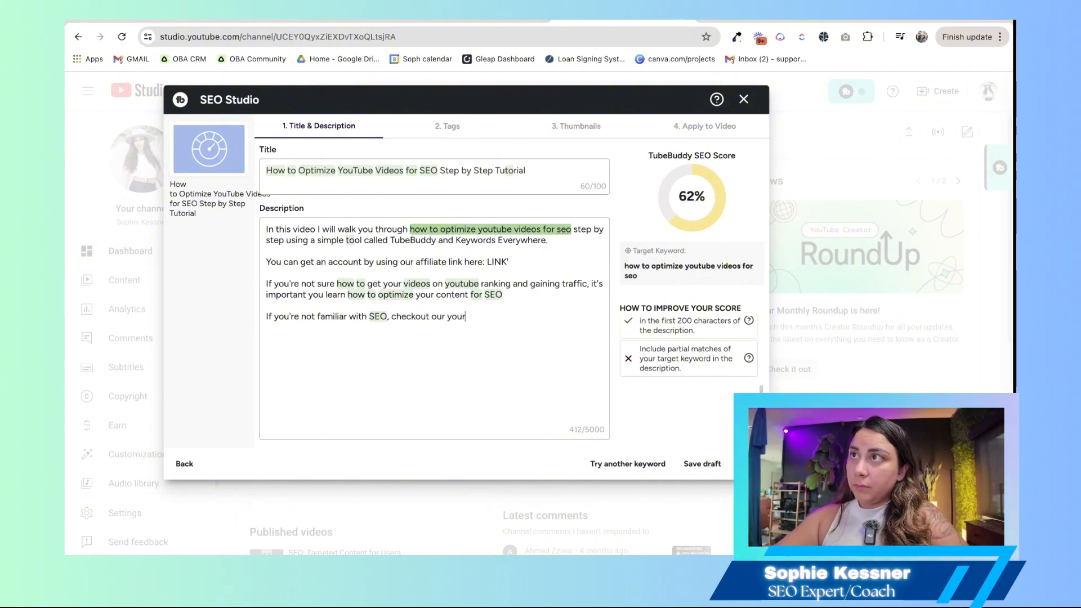
{"action": "type", "text": "video on"}
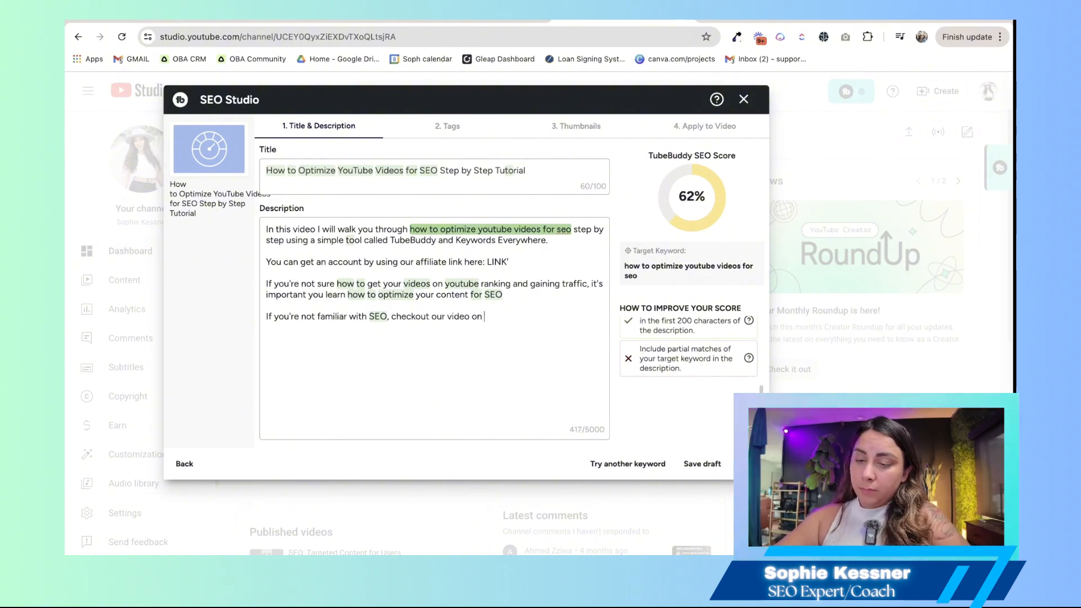
{"action": "type", "text": " SEO marketing here LINK"}
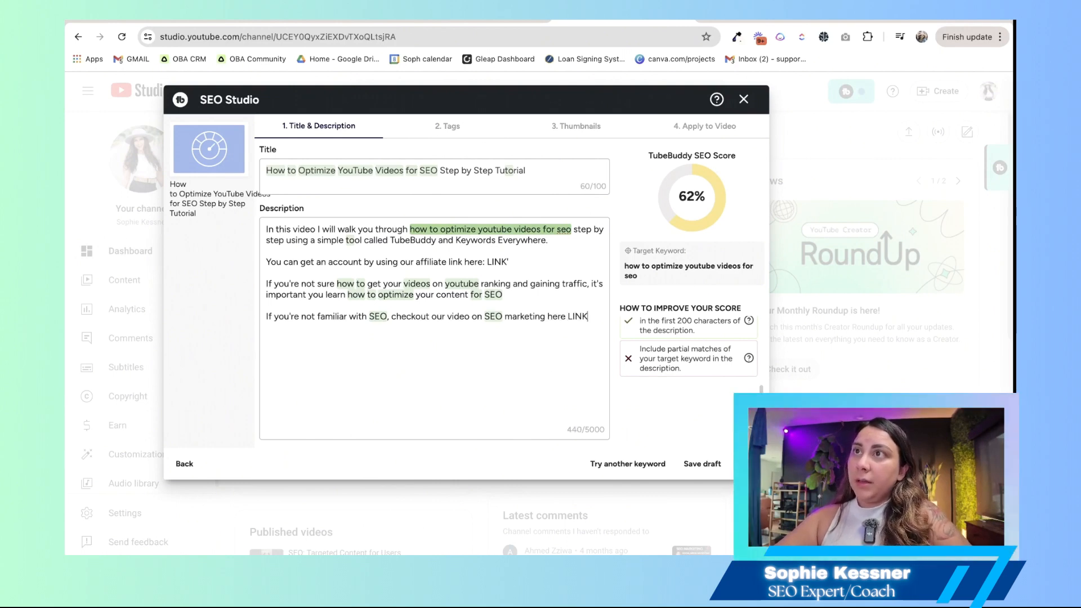
- Add a fifth description paragraph: "If you want to learn more about SEO marketing for your business, checkout or DIY SEO Course, Coffee and Keywords for more details."
{"action": "key", "text": "Return"}
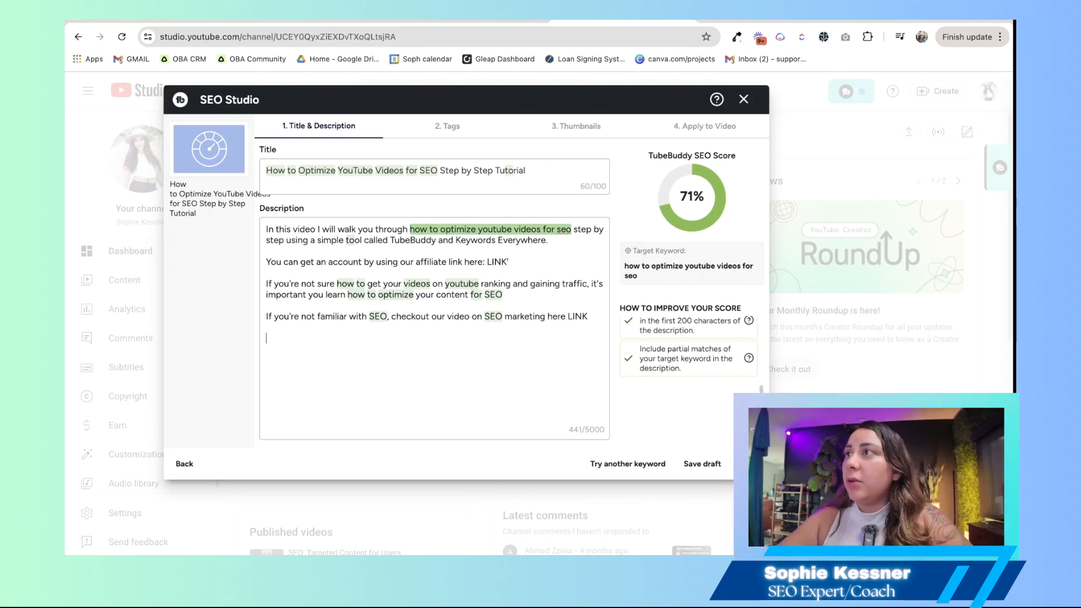
{"action": "key", "text": "Return"}
{"action": "type", "text": "I"}
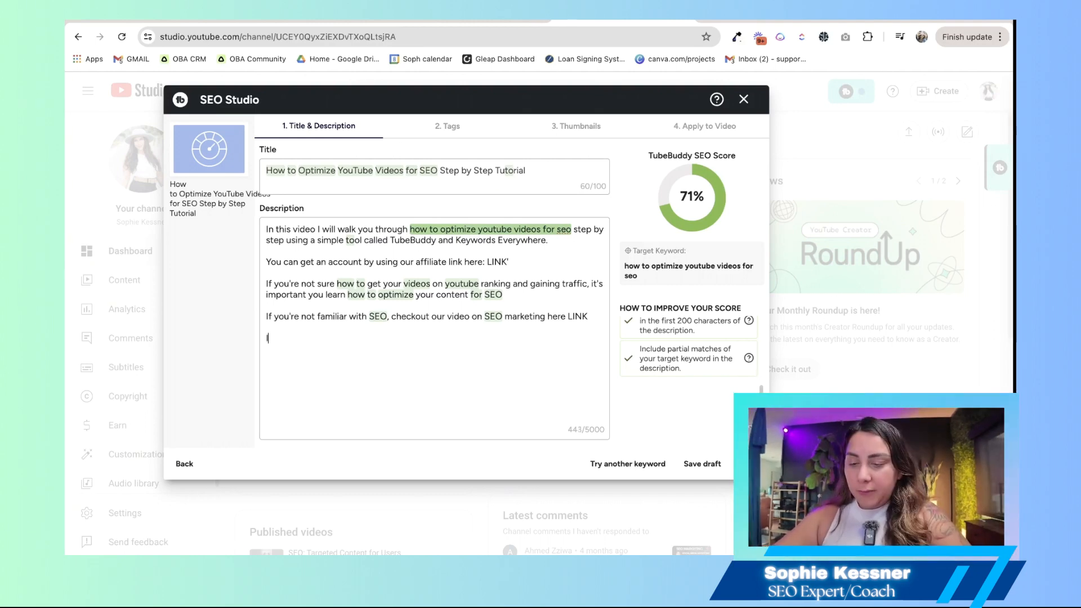
{"action": "type", "text": "f you want to lear"}
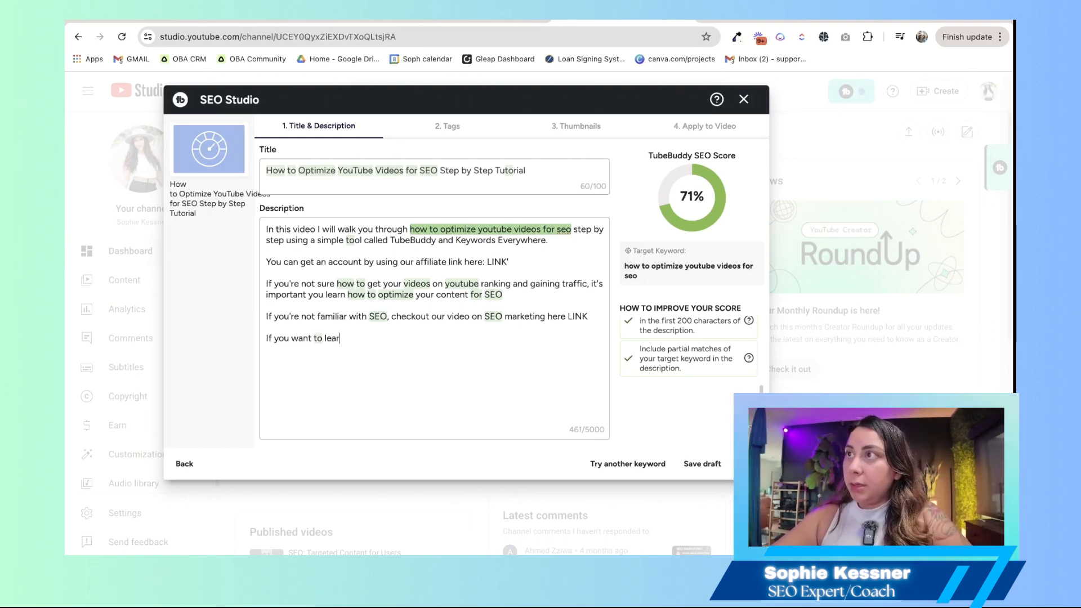
{"action": "type", "text": "n more about SEO marketing for your "}
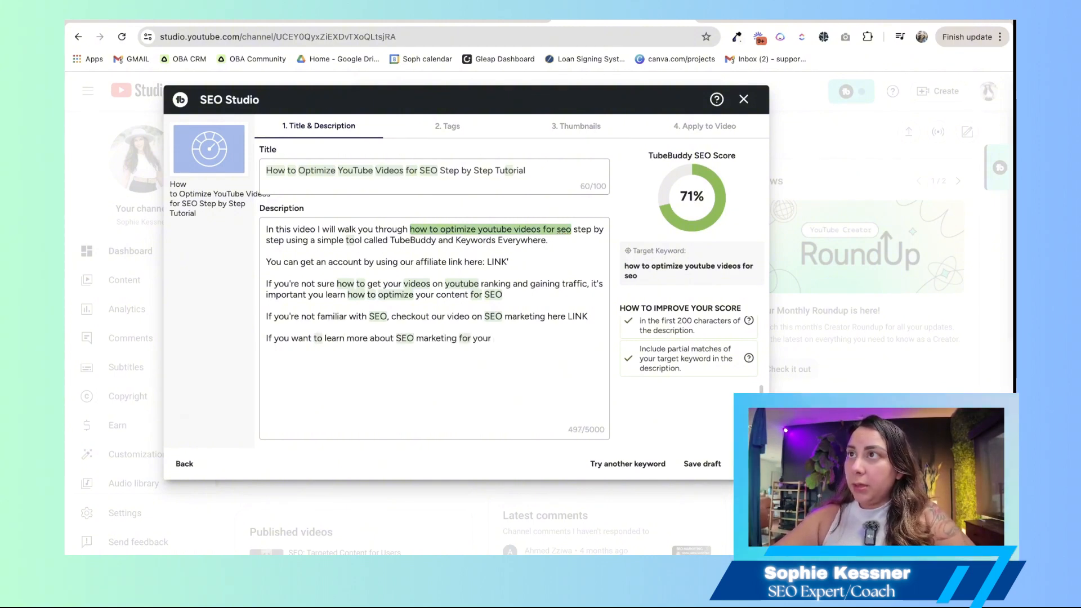
{"action": "type", "text": "business, c"}
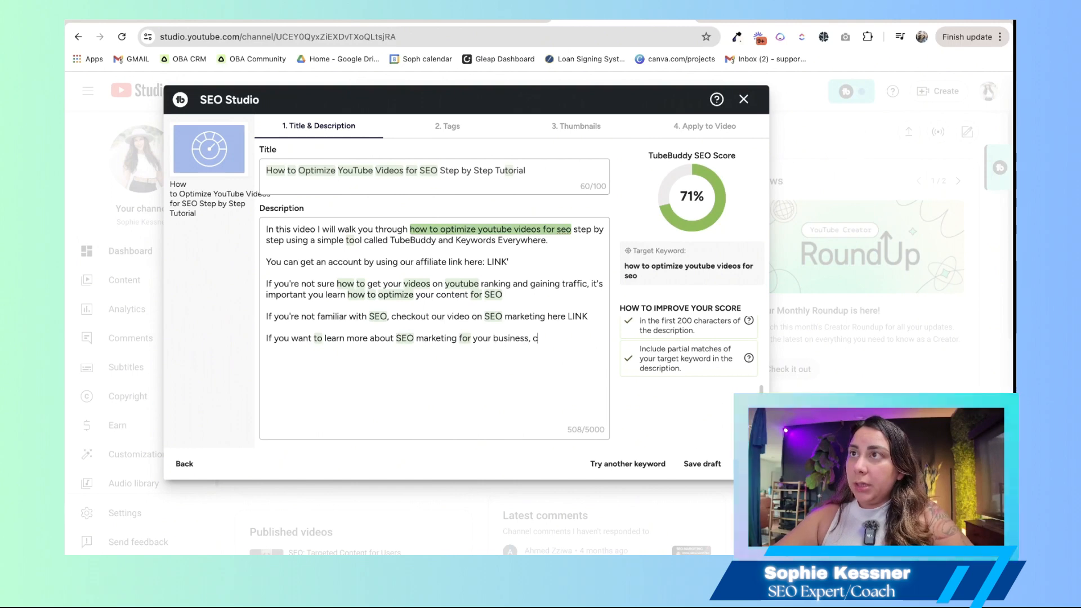
{"action": "type", "text": "heckout or DI"}
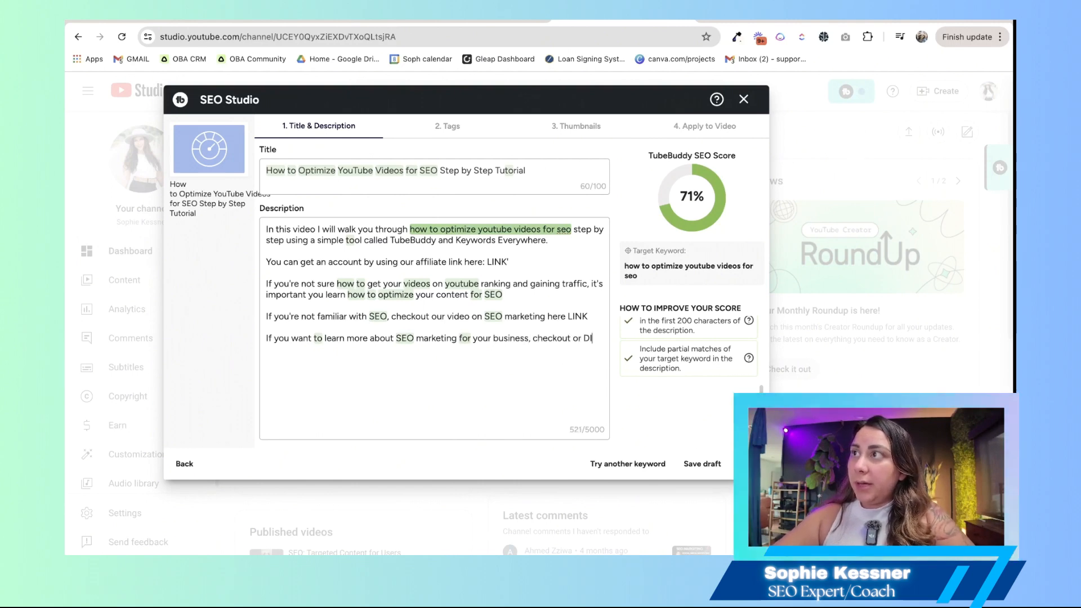
{"action": "type", "text": "Y SEO Course"}
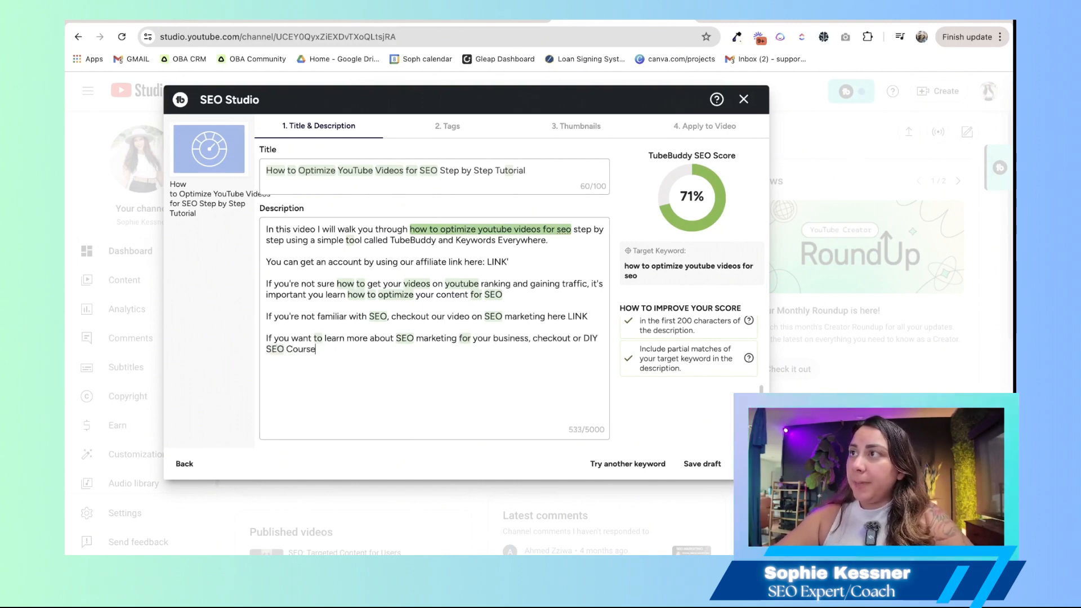
{"action": "type", "text": ", Coffee and Ke"}
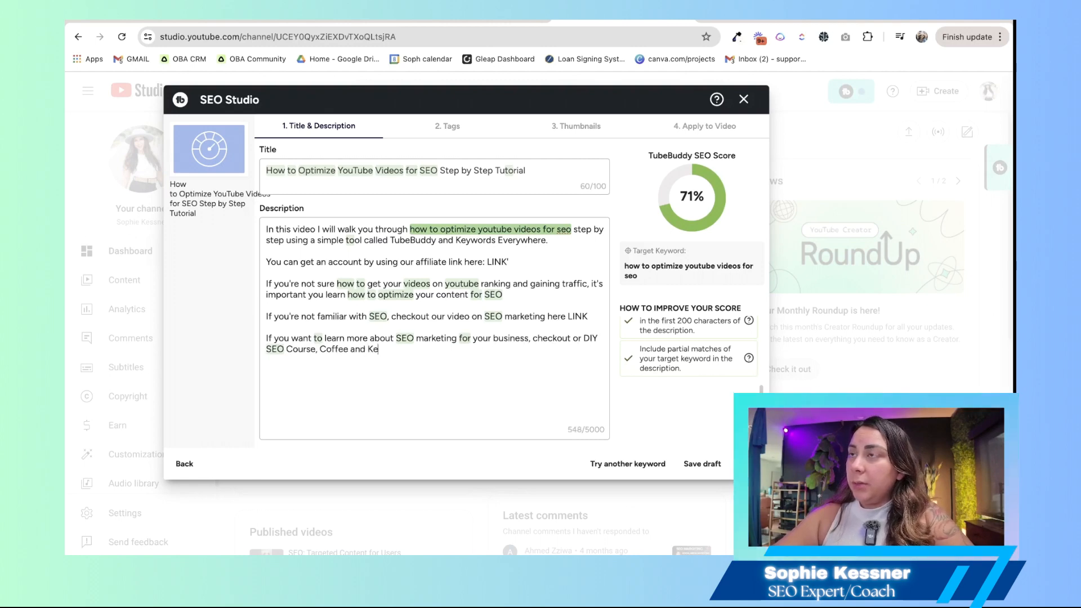
{"action": "type", "text": "ywords "}
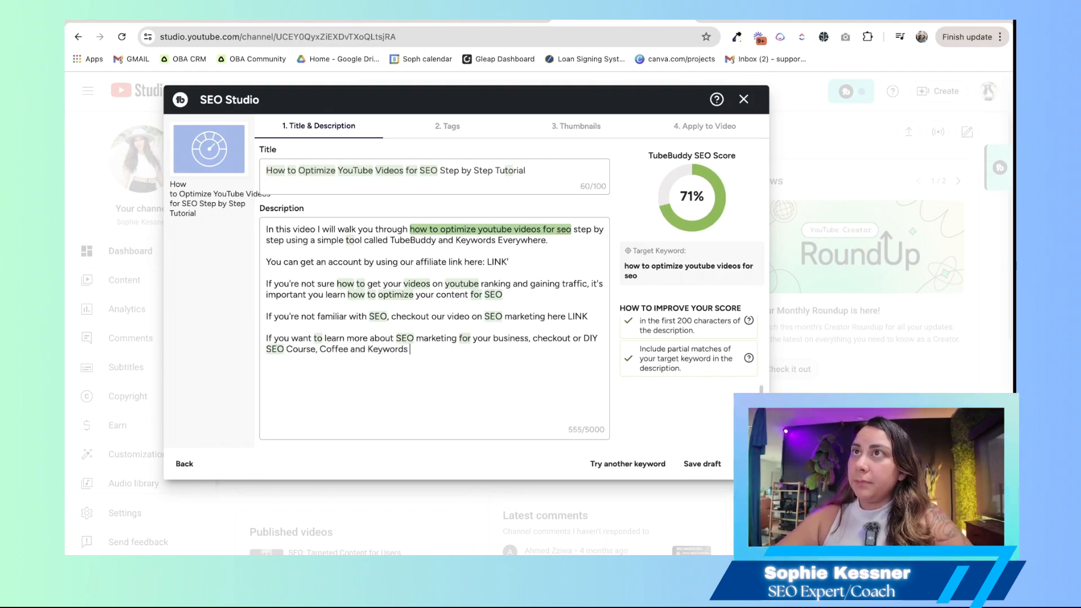
{"action": "type", "text": "for more details."}
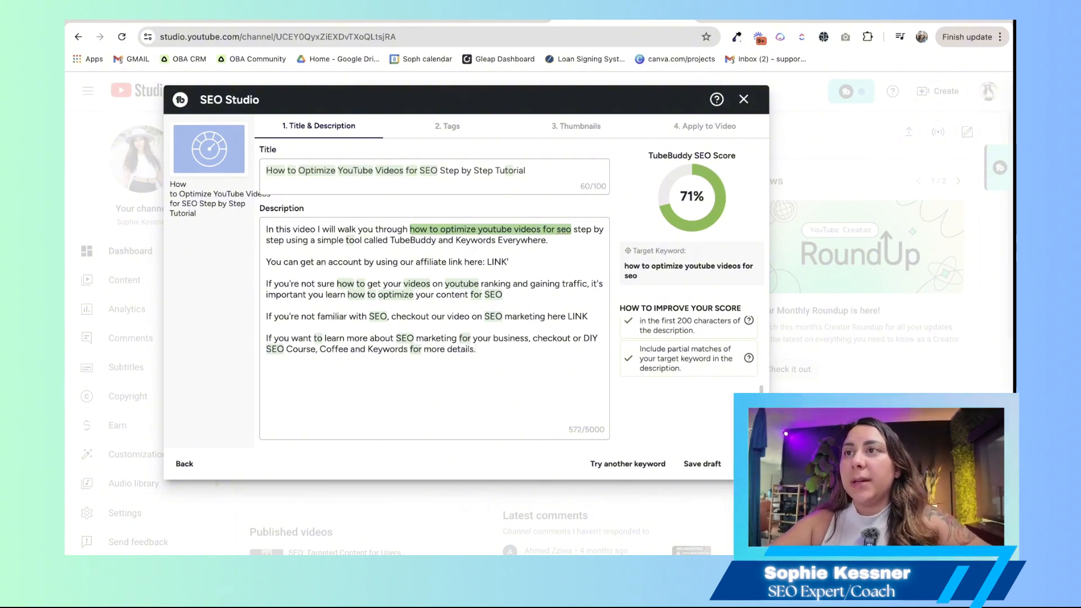
- Continue to the tags stage and add all seven suggested tags to the target keyword tag
{"action": "left_click", "coordinate": [746, 464]}
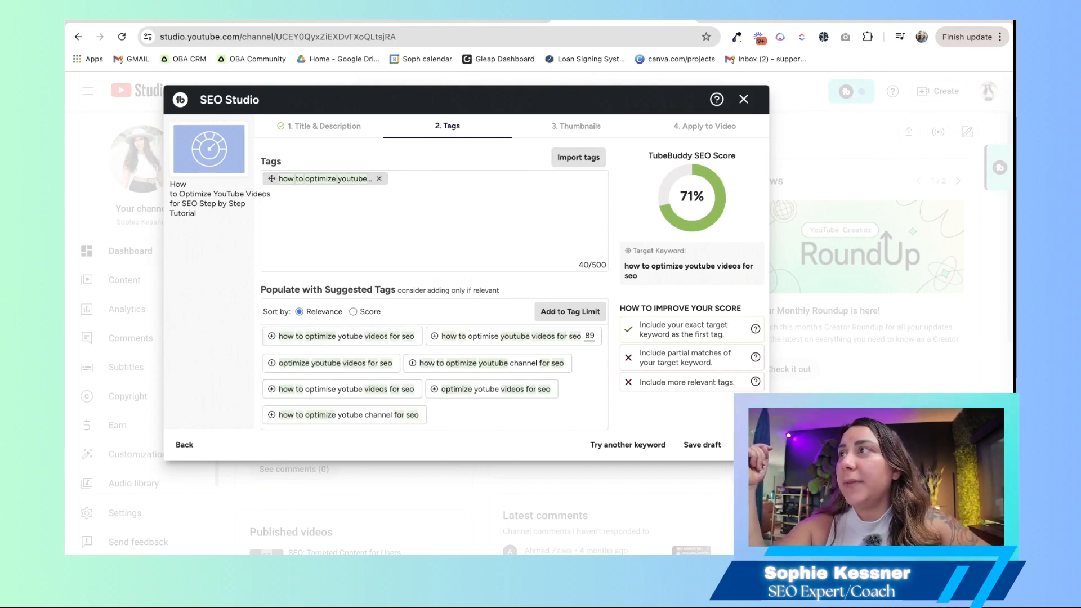
{"action": "left_click", "coordinate": [346, 336]}
{"action": "left_click", "coordinate": [346, 336]}
{"action": "left_click", "coordinate": [678, 203]}
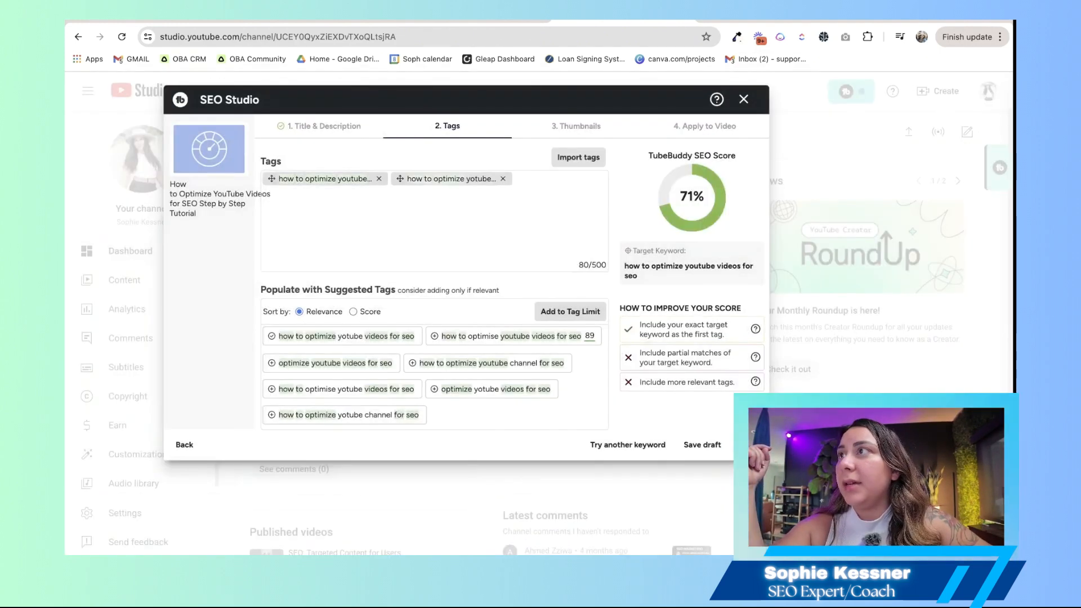
{"action": "left_click", "coordinate": [513, 336]}
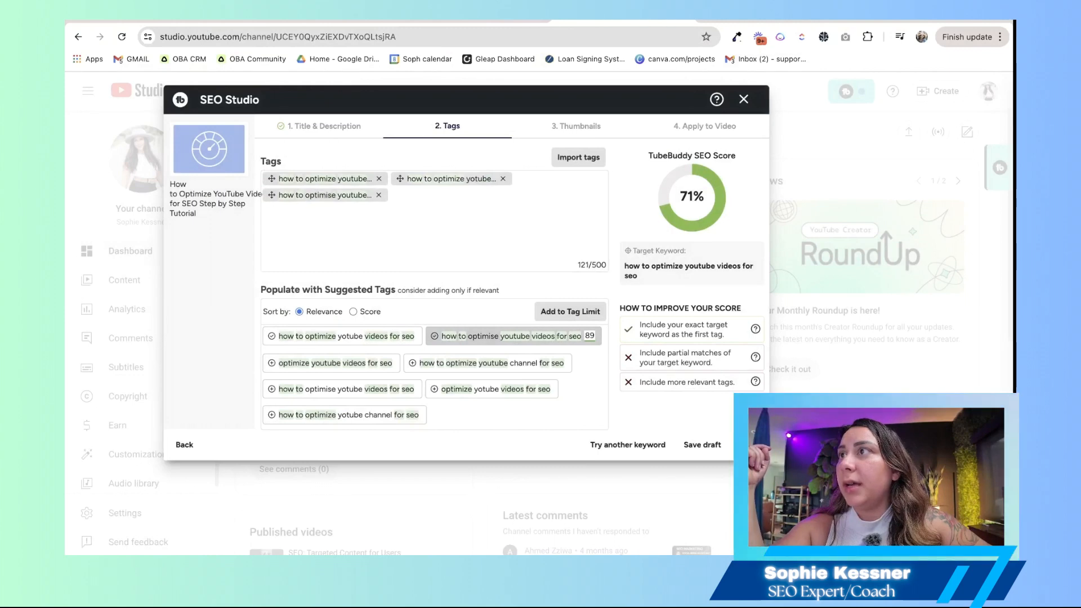
{"action": "left_click", "coordinate": [488, 363]}
{"action": "left_click", "coordinate": [331, 363]}
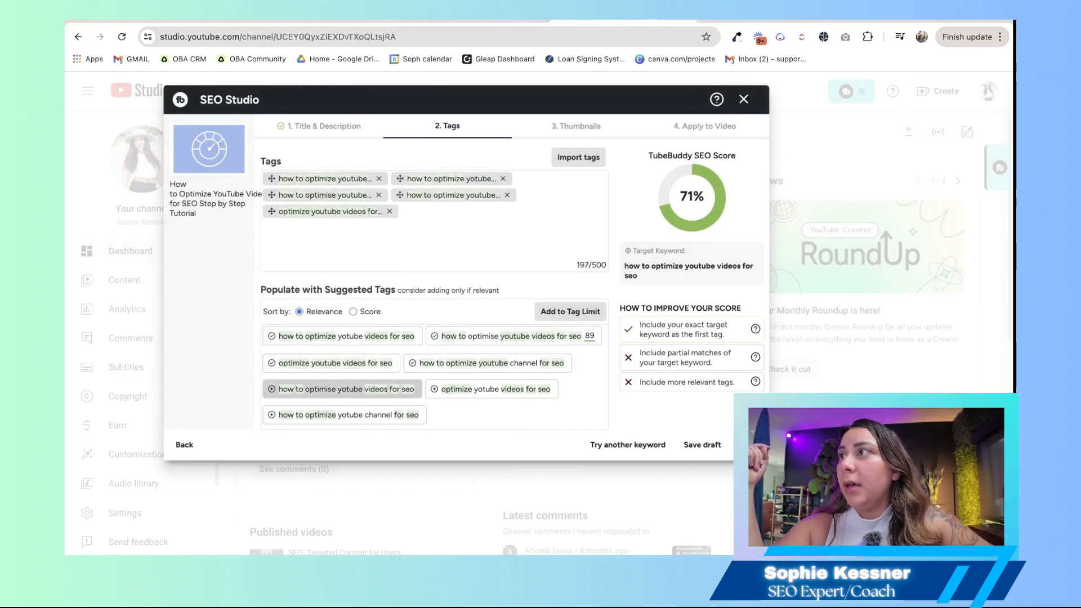
{"action": "left_click", "coordinate": [346, 389]}
{"action": "left_click", "coordinate": [492, 389]}
{"action": "left_click", "coordinate": [348, 415]}
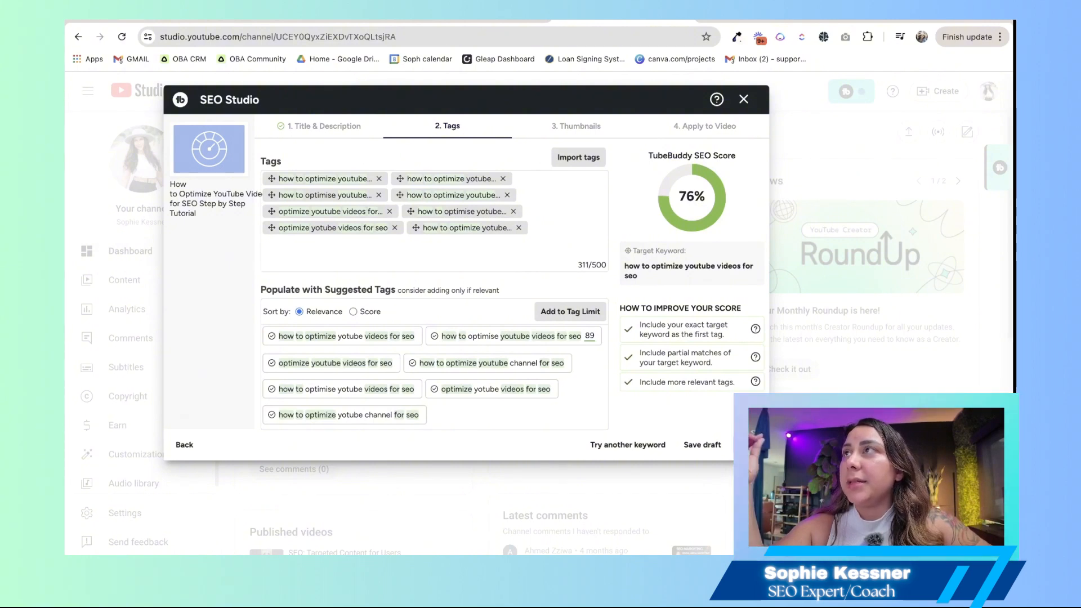
- Continue to the thumbnails stage and examine the thumbnails and titles of competing videos for the target keyword
{"action": "left_click", "coordinate": [748, 445]}
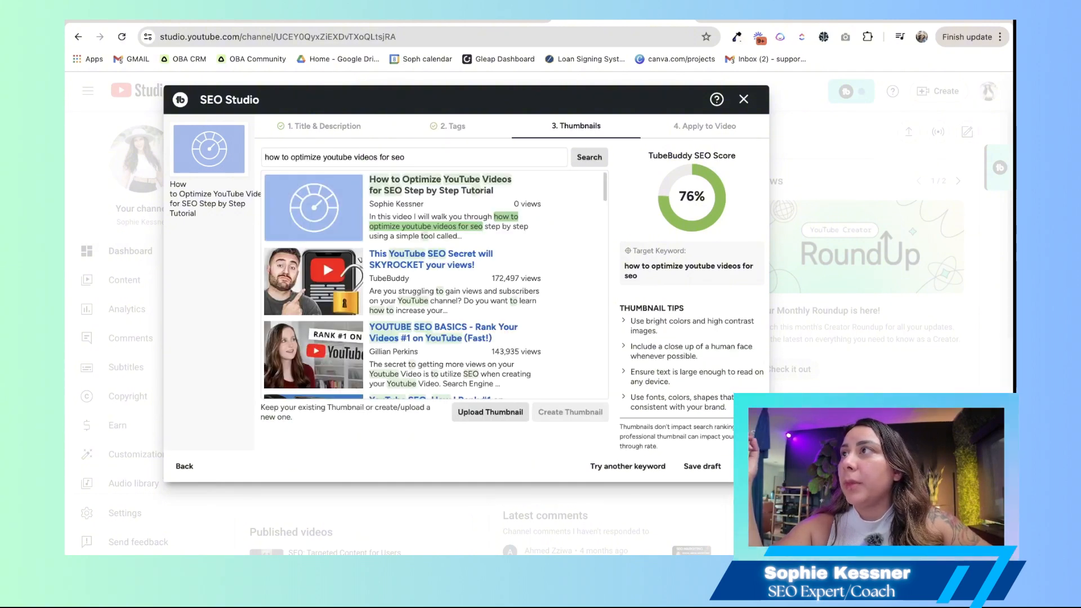
{"action": "scroll", "coordinate": [434, 287], "scroll_direction": "down", "scroll_amount": 2}
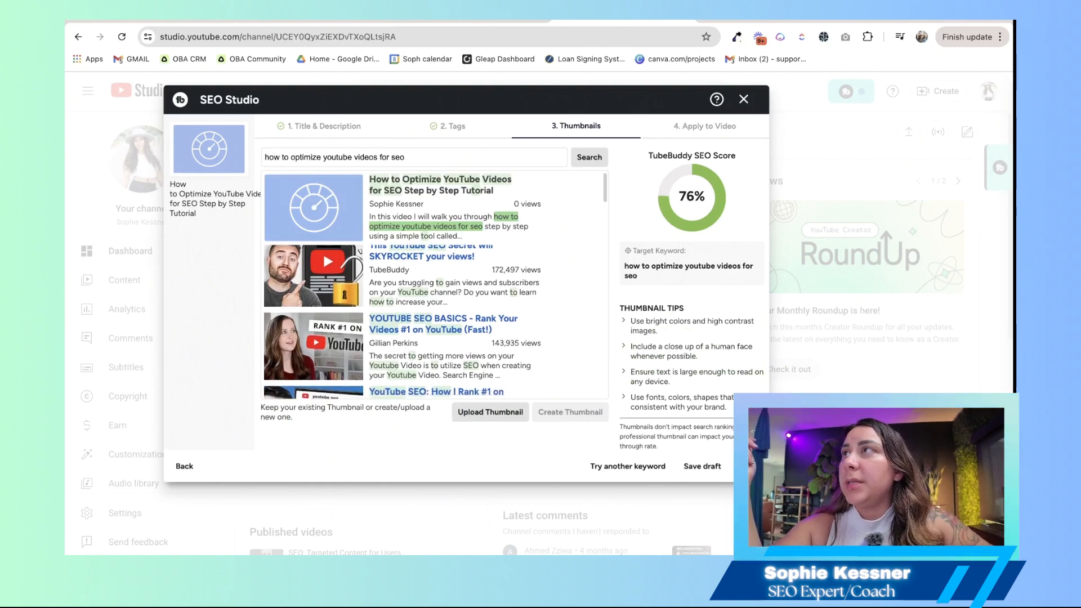
{"action": "scroll", "coordinate": [434, 321], "scroll_direction": "up", "scroll_amount": 2}
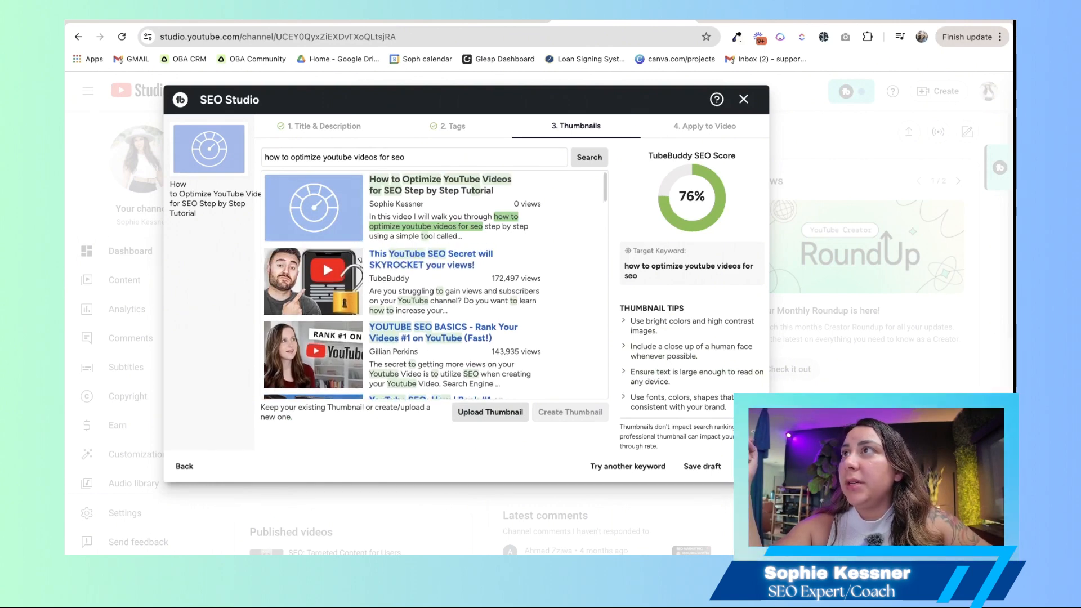
{"action": "scroll", "coordinate": [402, 321], "scroll_direction": "down", "scroll_amount": 5}
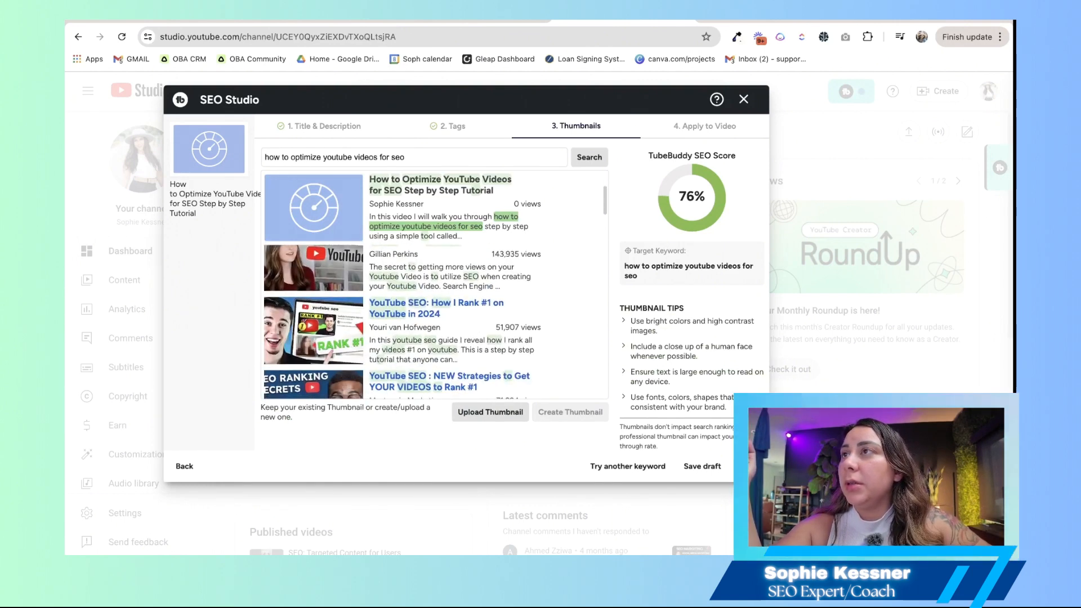
{"action": "scroll", "coordinate": [402, 321], "scroll_direction": "down", "scroll_amount": 2}
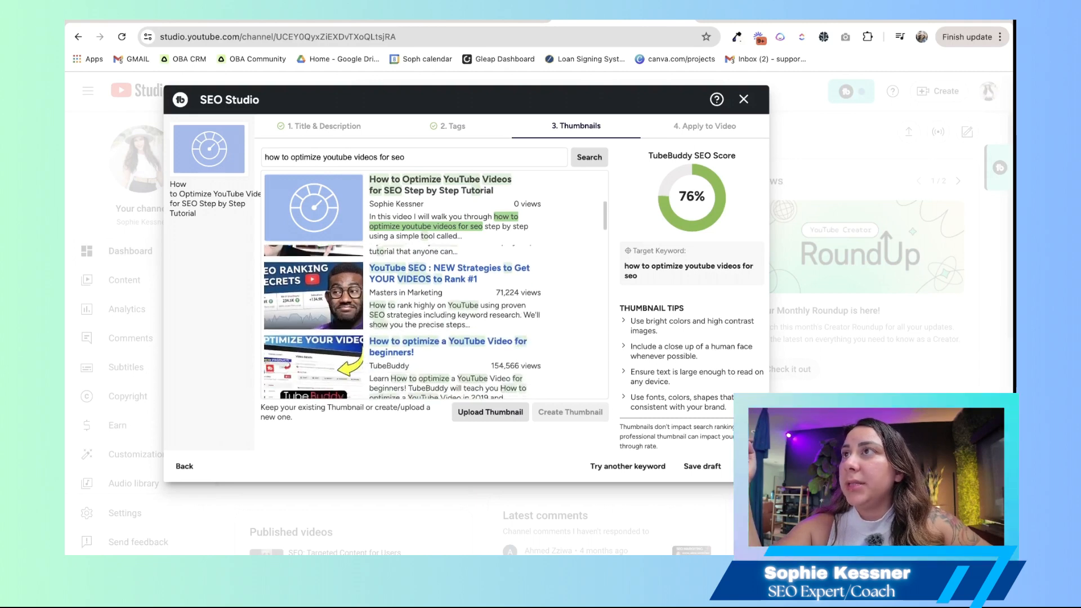
{"action": "scroll", "coordinate": [402, 322], "scroll_direction": "down", "scroll_amount": 1}
{"action": "scroll", "coordinate": [402, 322], "scroll_direction": "down", "scroll_amount": 6}
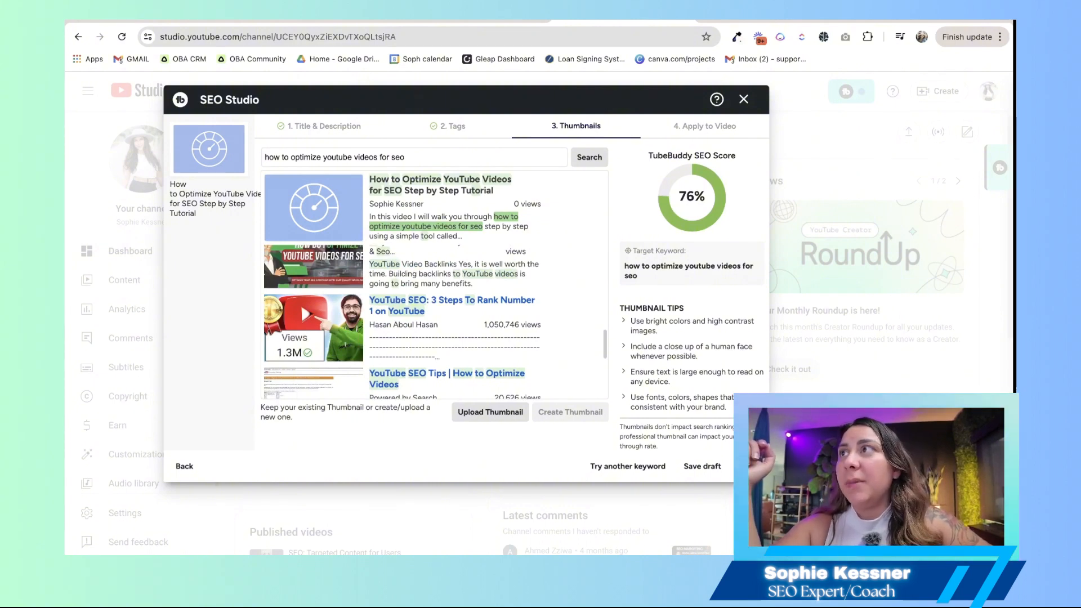
{"action": "scroll", "coordinate": [403, 322], "scroll_direction": "up", "scroll_amount": 8}
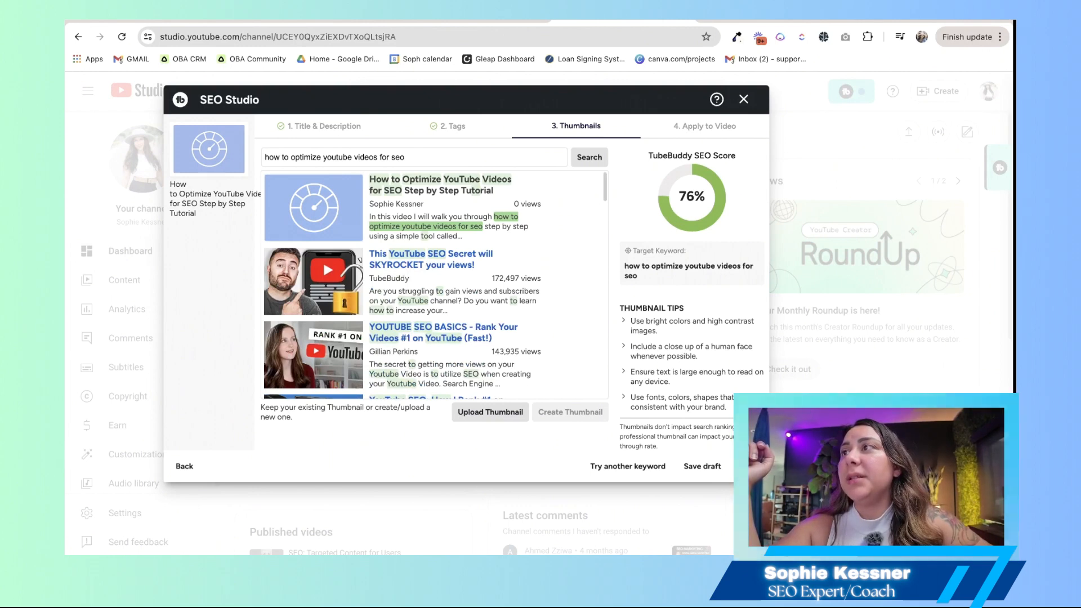
{"action": "scroll", "coordinate": [402, 322], "scroll_direction": "down", "scroll_amount": 5}
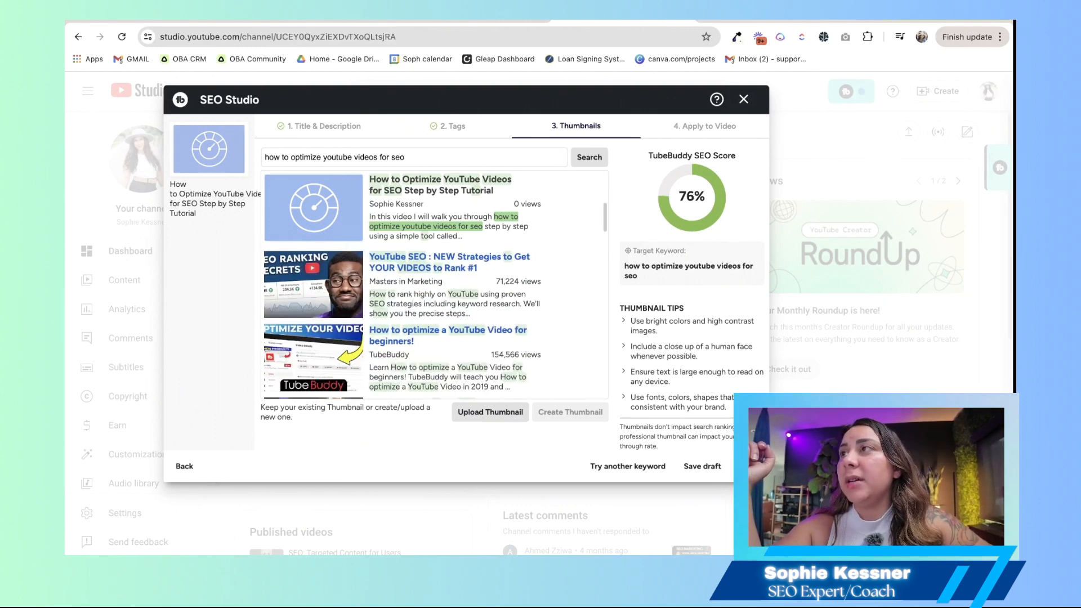
{"action": "scroll", "coordinate": [402, 321], "scroll_direction": "down", "scroll_amount": 5}
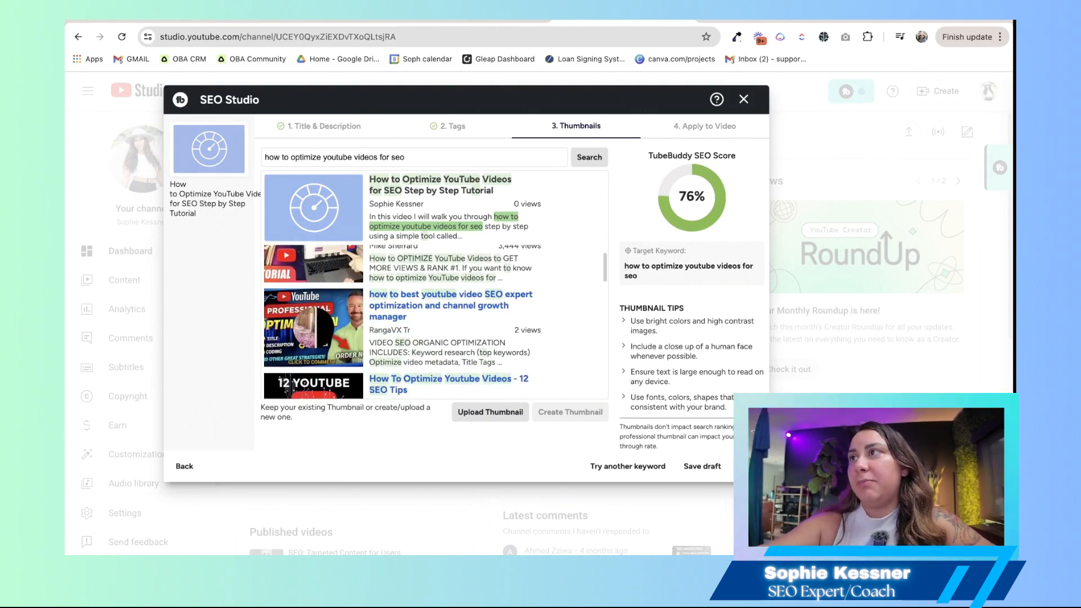
{"action": "scroll", "coordinate": [402, 321], "scroll_direction": "down", "scroll_amount": 6}
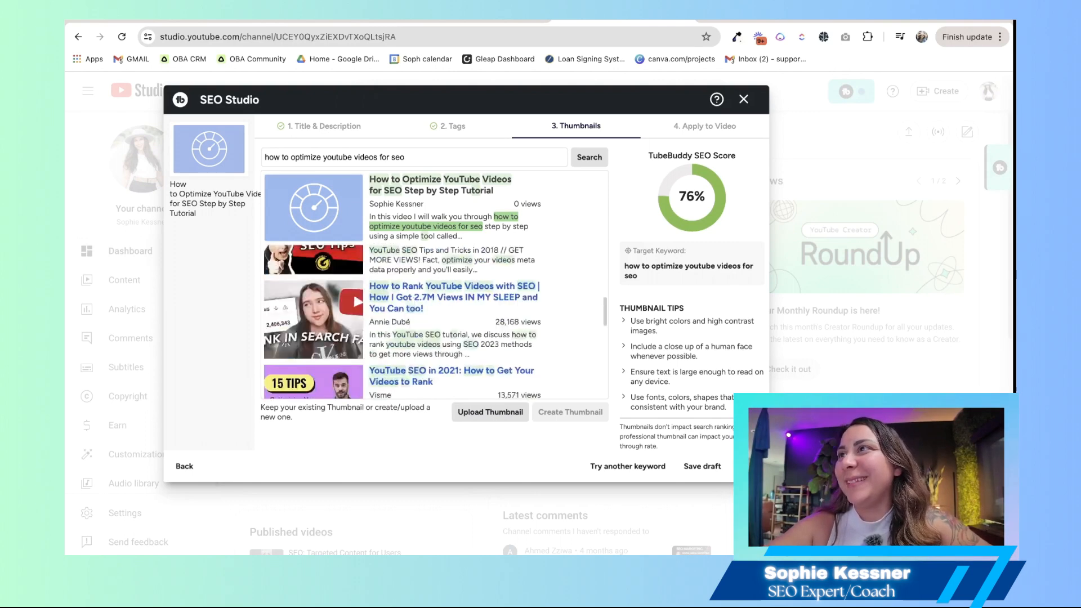
{"action": "scroll", "coordinate": [403, 321], "scroll_direction": "up", "scroll_amount": 12}
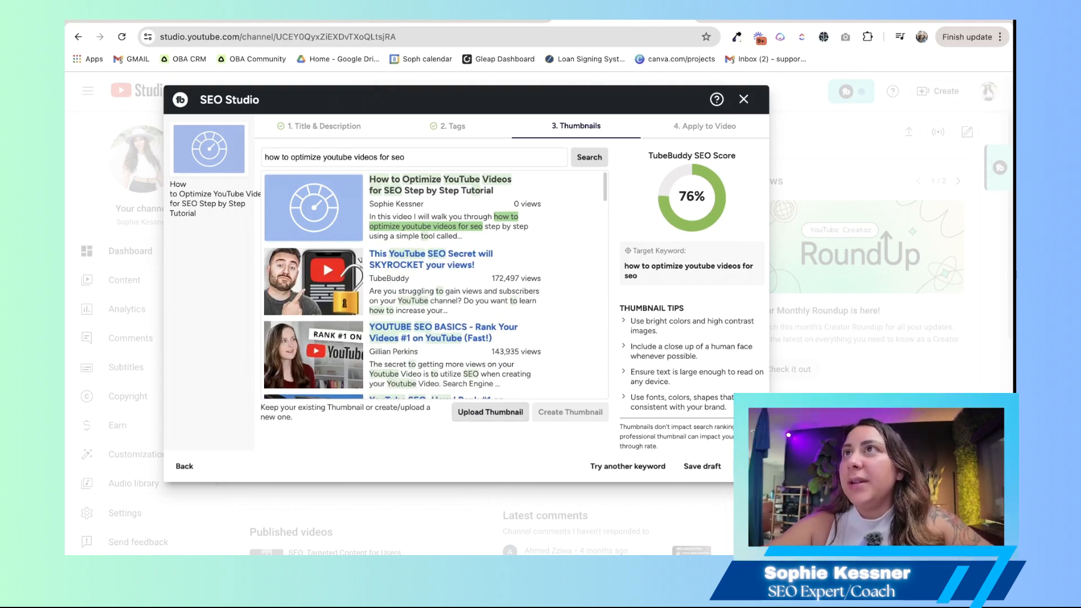
- Keep the existing thumbnail, save the optimizations as a draft and close SEO Studio
{"action": "left_click", "coordinate": [748, 466]}
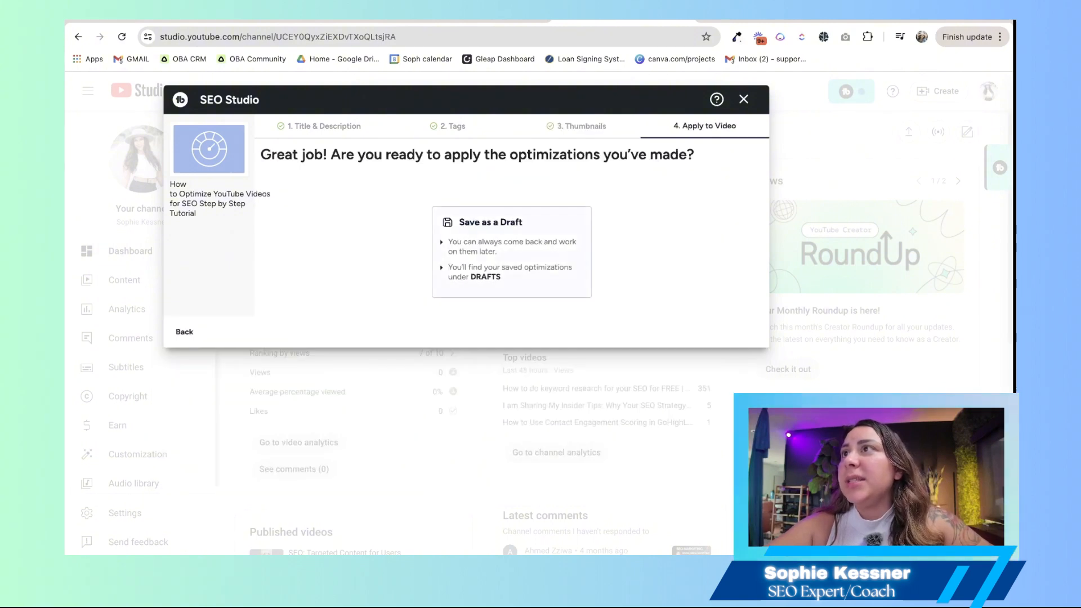
{"action": "left_click", "coordinate": [511, 252]}
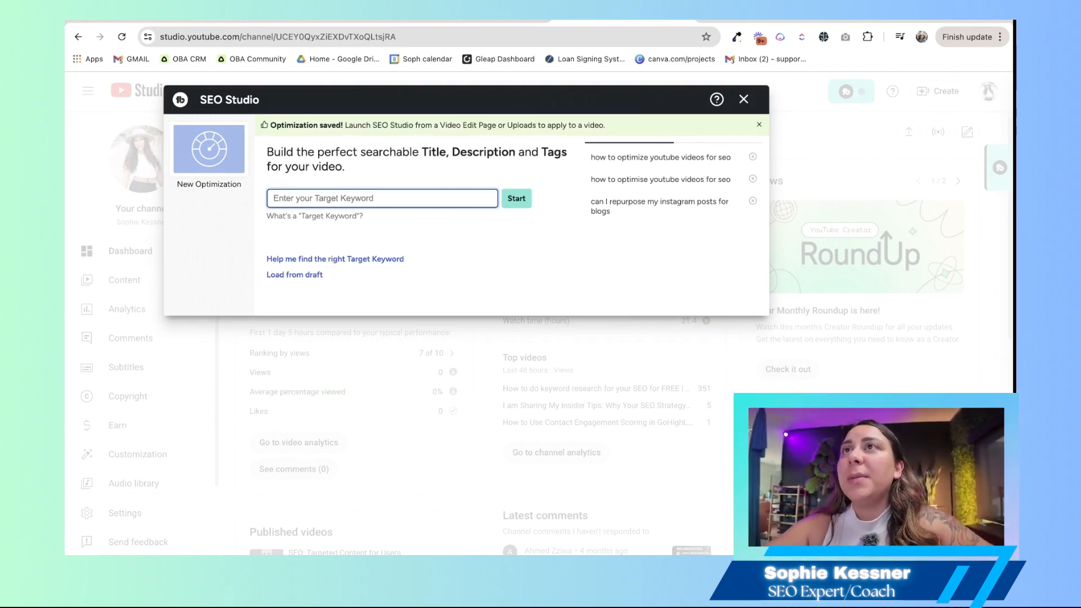
{"action": "left_click", "coordinate": [744, 99]}
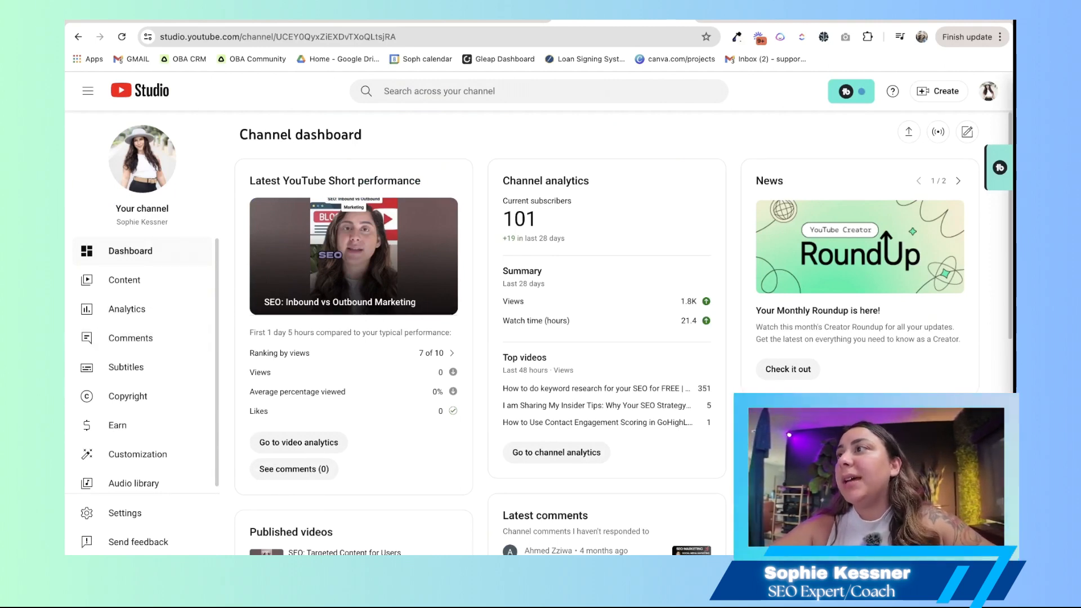
{"action": "scroll", "coordinate": [606, 333], "scroll_direction": "down", "scroll_amount": 2}
{"action": "scroll", "coordinate": [143, 366], "scroll_direction": "down", "scroll_amount": 1}
{"action": "scroll", "coordinate": [144, 367], "scroll_direction": "up", "scroll_amount": 1}
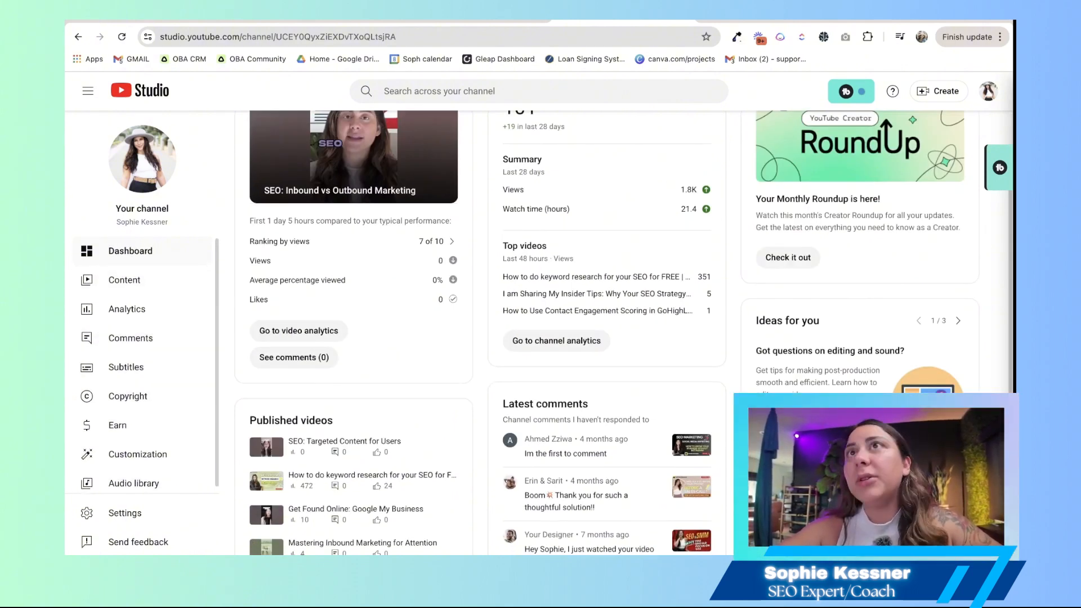
- Find the draft video "Understanding Scoring and Engagement in CRM" in the channel content and open it for editing
{"action": "scroll", "coordinate": [606, 332], "scroll_direction": "up", "scroll_amount": 2}
{"action": "left_click", "coordinate": [124, 280]}
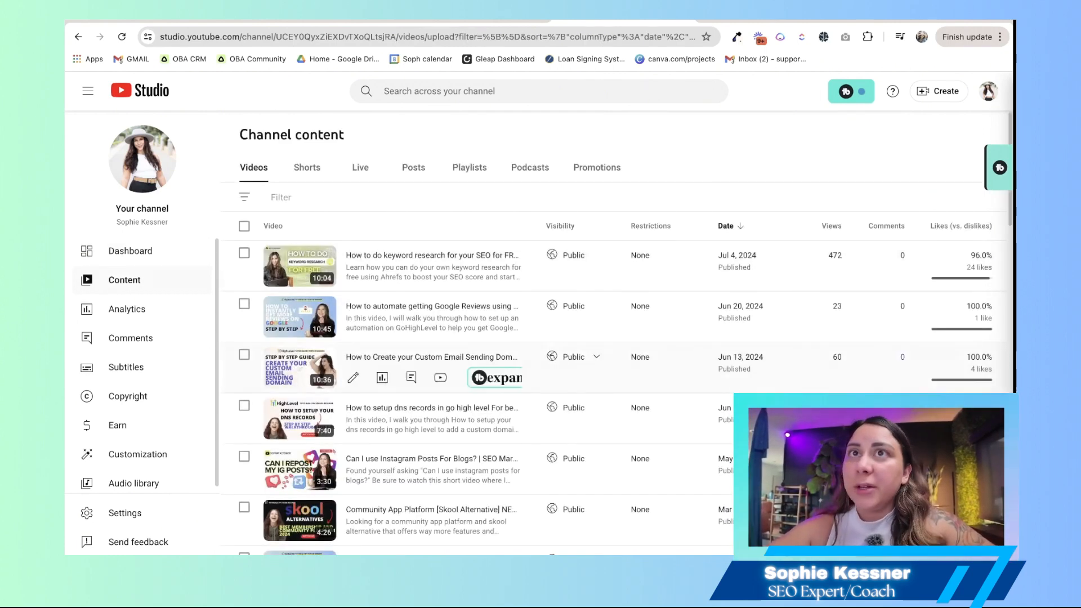
{"action": "scroll", "coordinate": [501, 366], "scroll_direction": "down", "scroll_amount": 10}
{"action": "scroll", "coordinate": [440, 360], "scroll_direction": "down", "scroll_amount": 2}
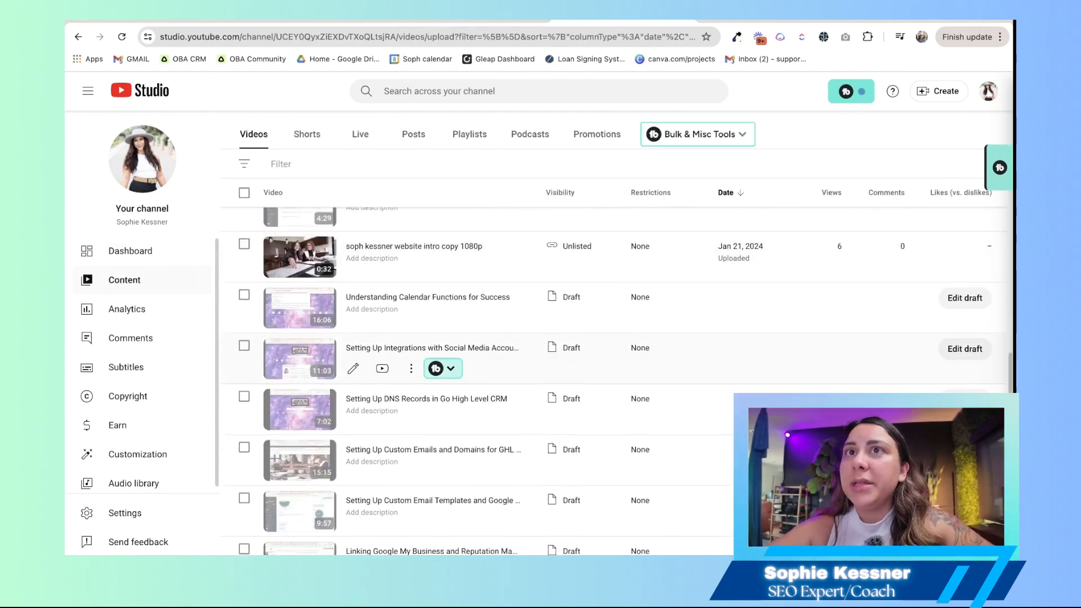
{"action": "scroll", "coordinate": [440, 394], "scroll_direction": "up", "scroll_amount": 2}
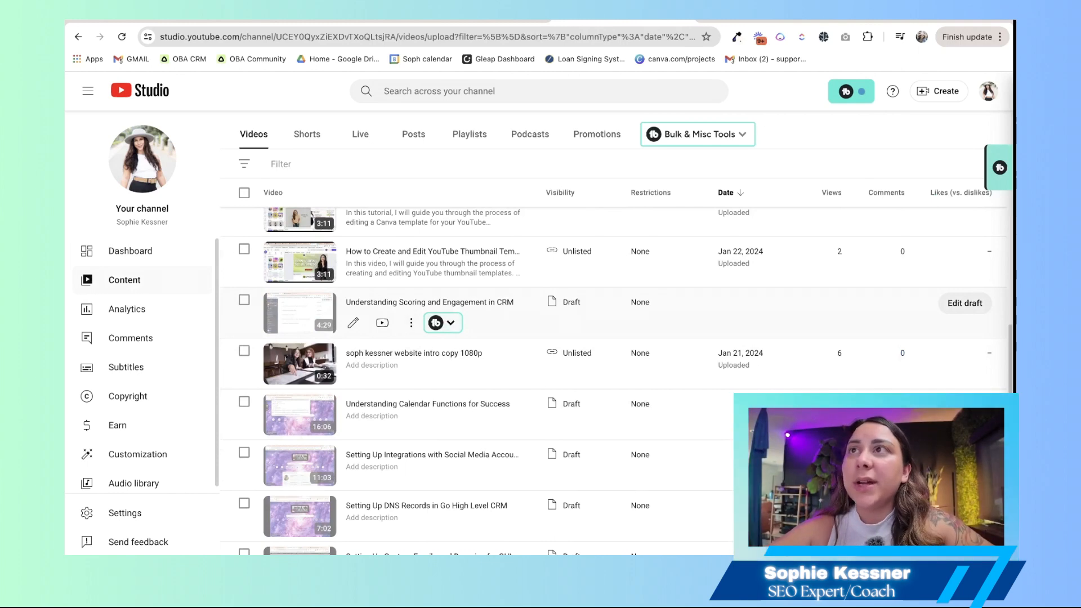
{"action": "left_click", "coordinate": [964, 303]}
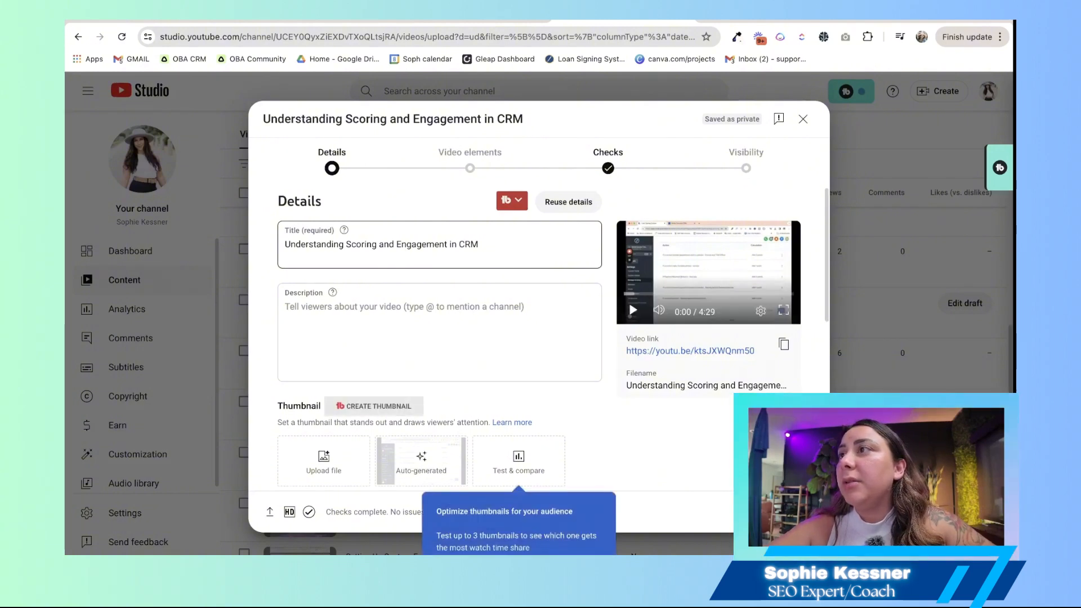
- Select the existing SEO Studio optimization "how to optimise youtube videos" for the draft, dismiss it without applying and close the draft
{"action": "left_click", "coordinate": [512, 199]}
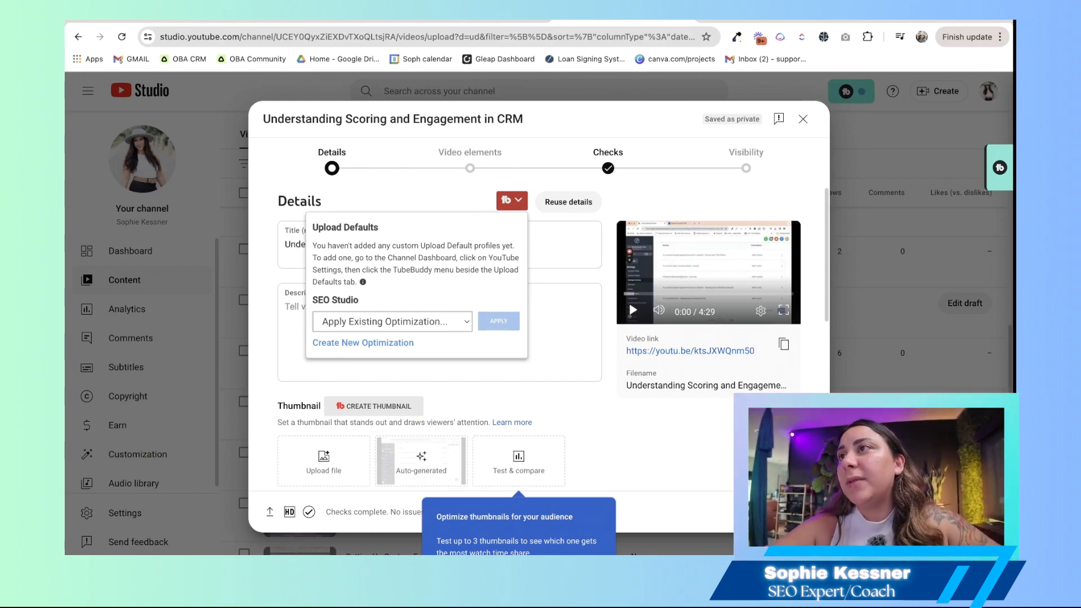
{"action": "left_click", "coordinate": [393, 334]}
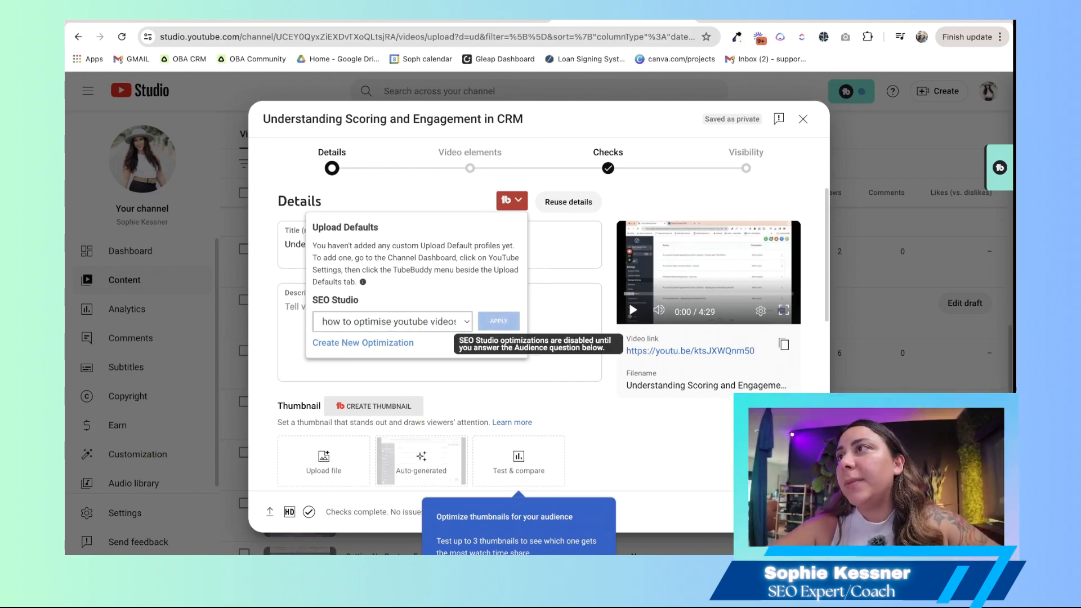
{"action": "left_click", "coordinate": [563, 245]}
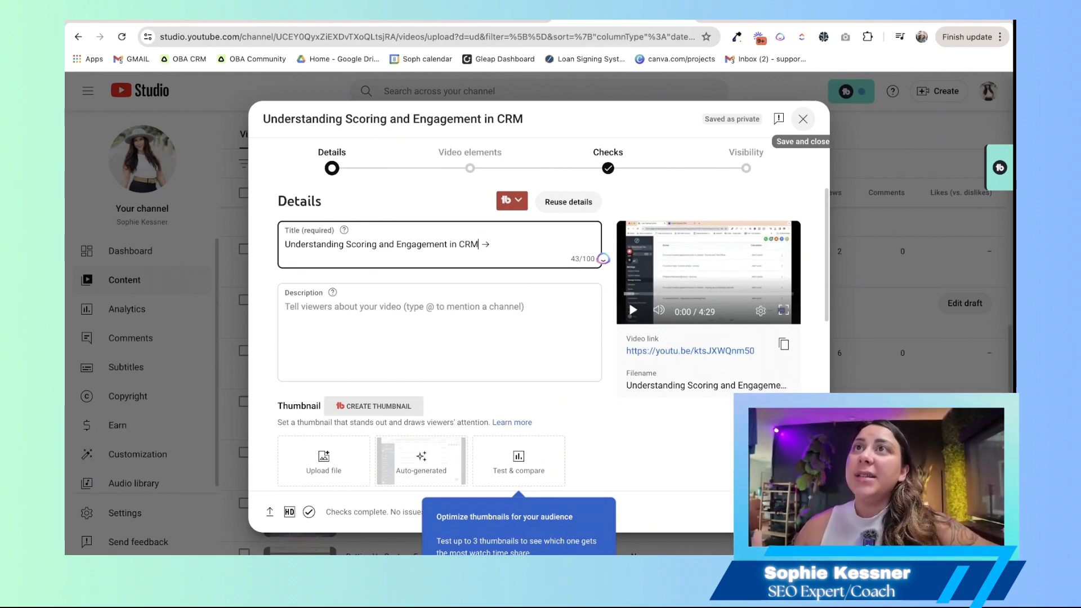
{"action": "left_click", "coordinate": [803, 119]}
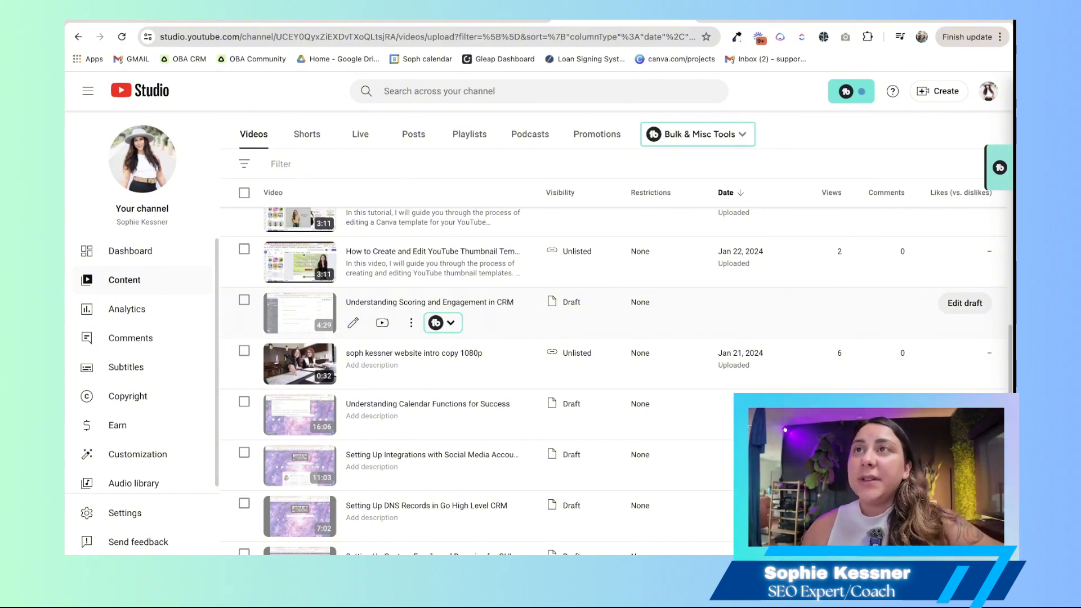
{"action": "scroll", "coordinate": [563, 316], "scroll_direction": "up", "scroll_amount": 5}
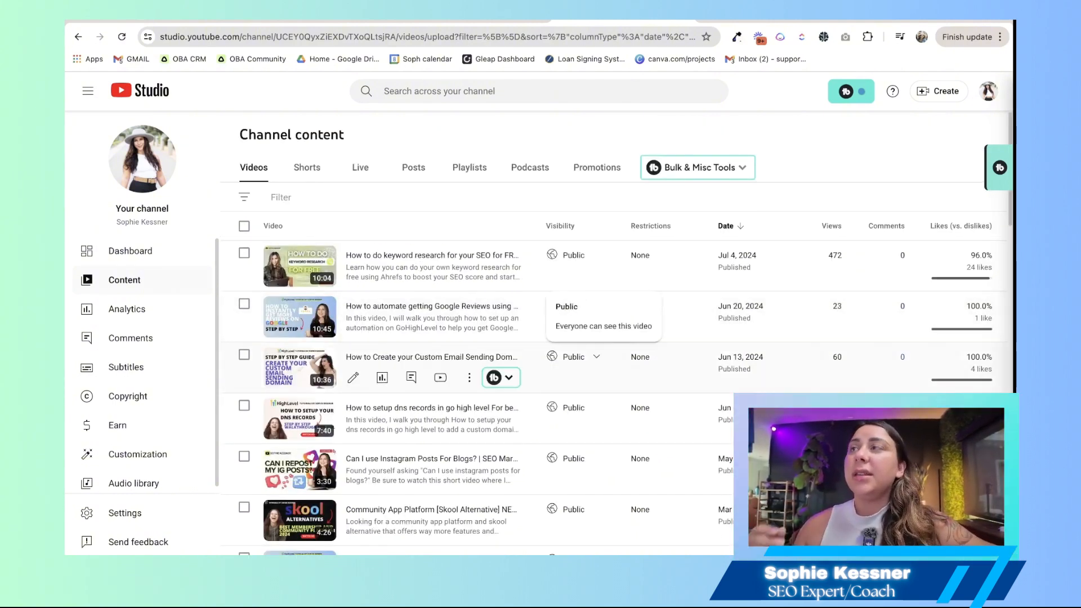